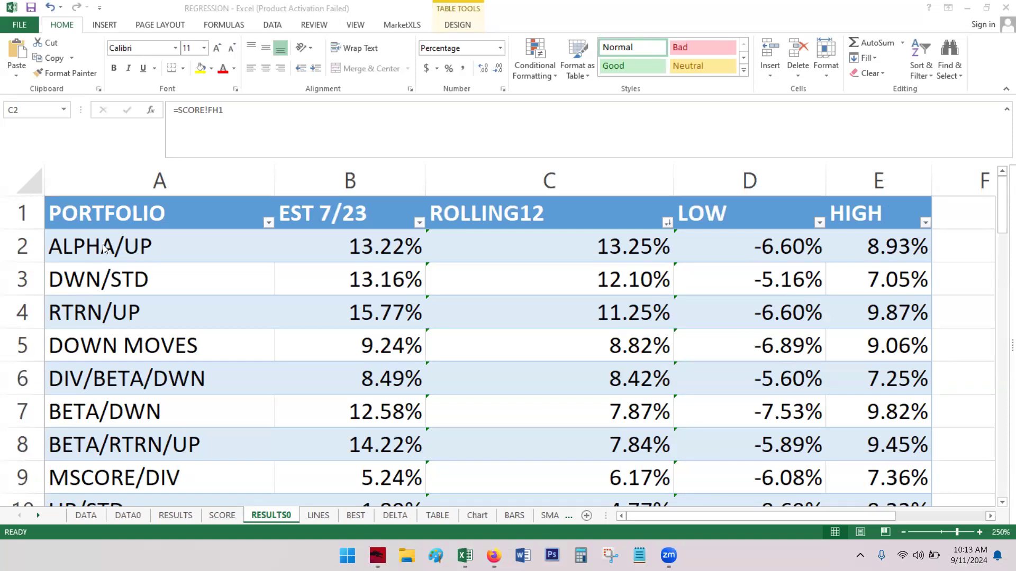
Bring the workbook forward and switch to the RESULTS sheet
{"action": "left_click", "coordinate": [104, 248]}
{"action": "left_click", "coordinate": [101, 244]}
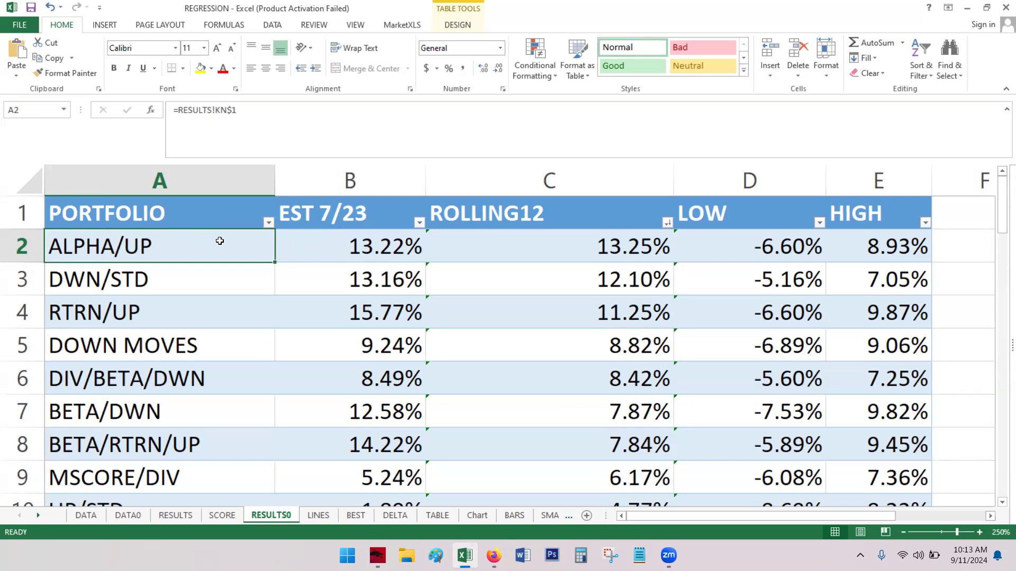
{"action": "left_click", "coordinate": [187, 517]}
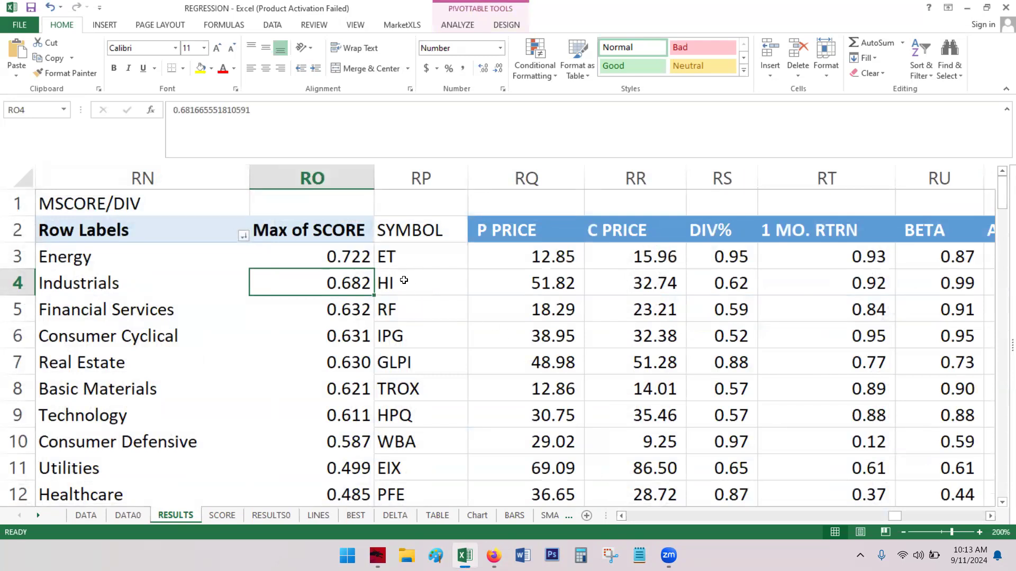
Scroll to the ALPHA/UP pivot in columns KN–KU and inspect XRAY's formula in KP13
{"action": "left_click", "coordinate": [626, 517]}
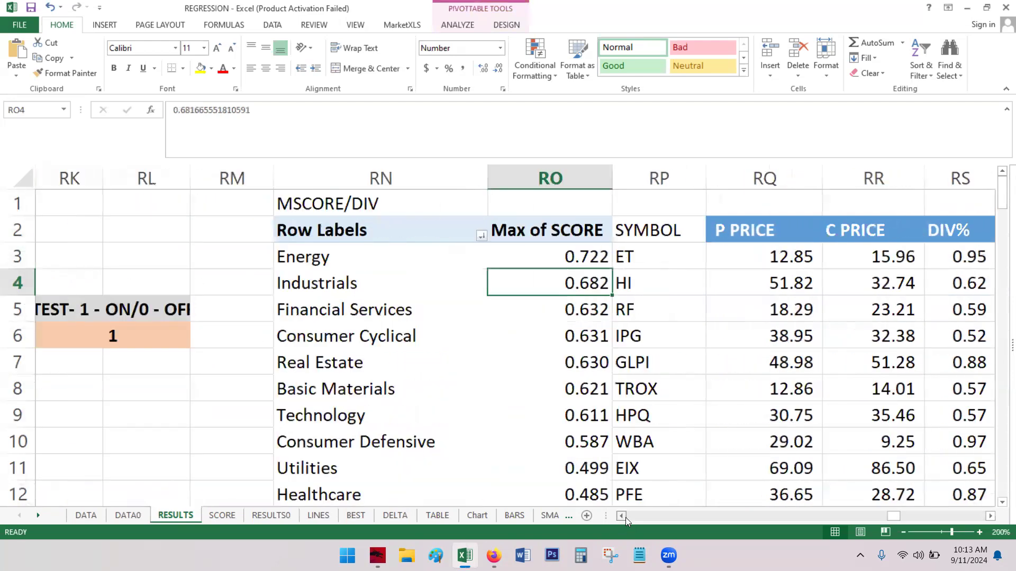
{"action": "left_click_drag", "start_coordinate": [625, 518], "coordinate": [625, 518]}
{"action": "left_click", "coordinate": [991, 518]}
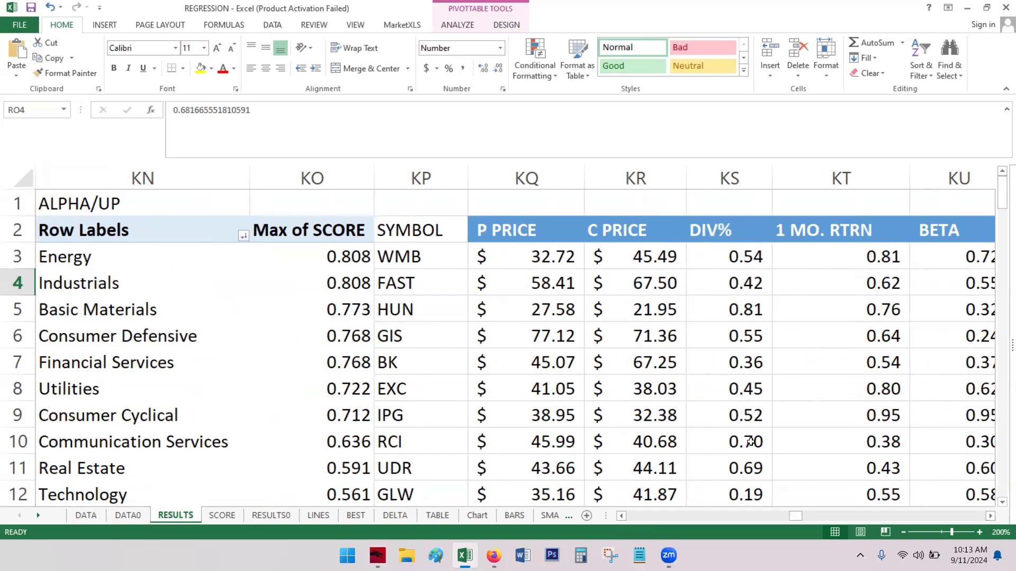
{"action": "left_click", "coordinate": [1002, 503]}
{"action": "left_click", "coordinate": [1002, 503]}
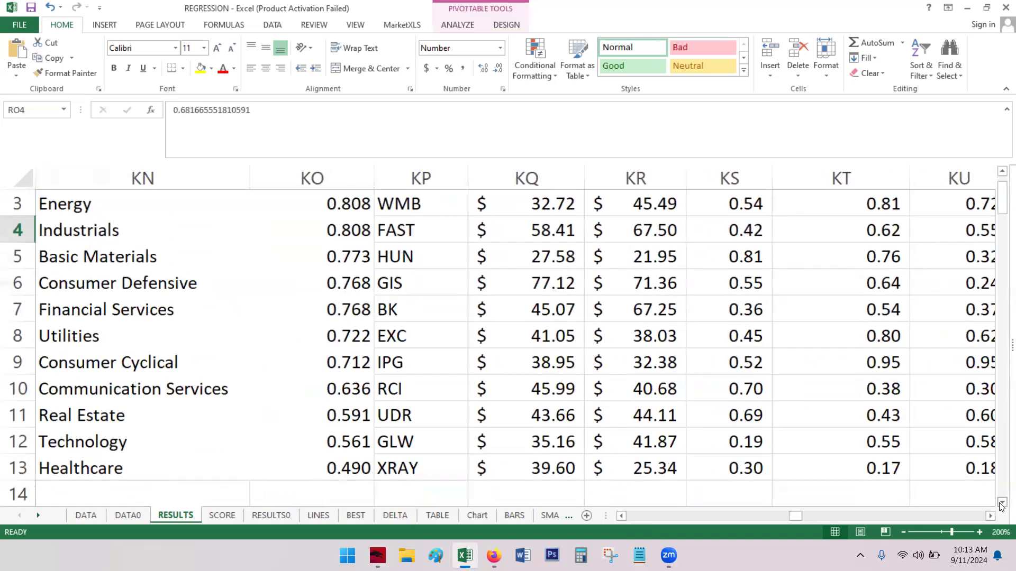
{"action": "left_click", "coordinate": [402, 468]}
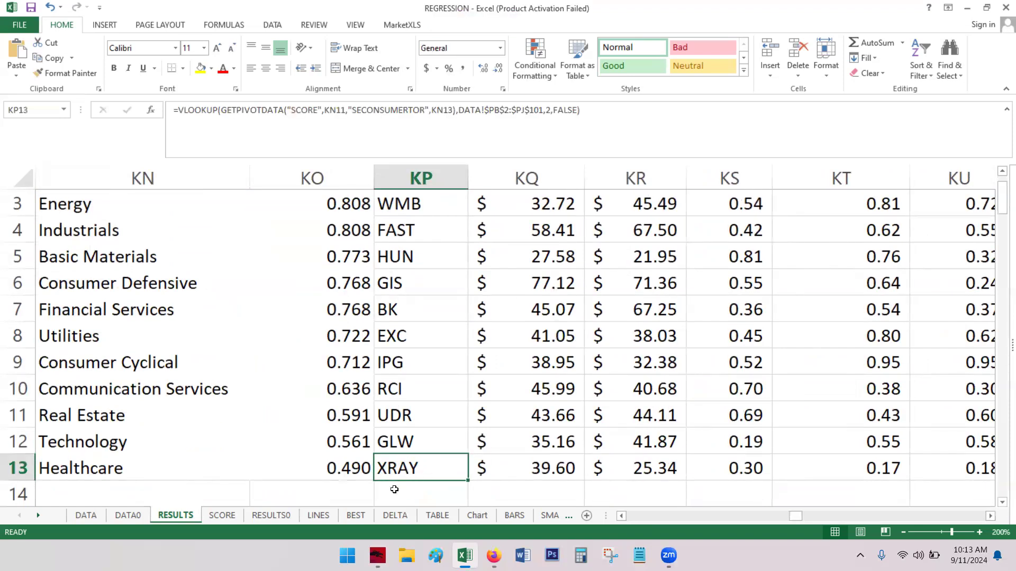
On the TABLE sheet, select the SECTOR through AVG columns down to row 101
{"action": "left_click", "coordinate": [437, 515]}
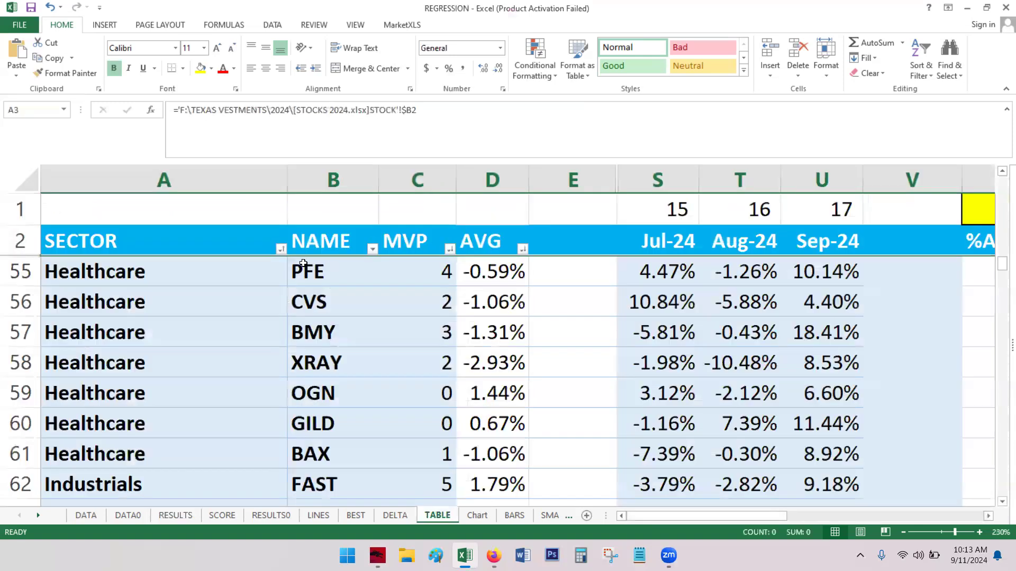
{"action": "left_click", "coordinate": [303, 265]}
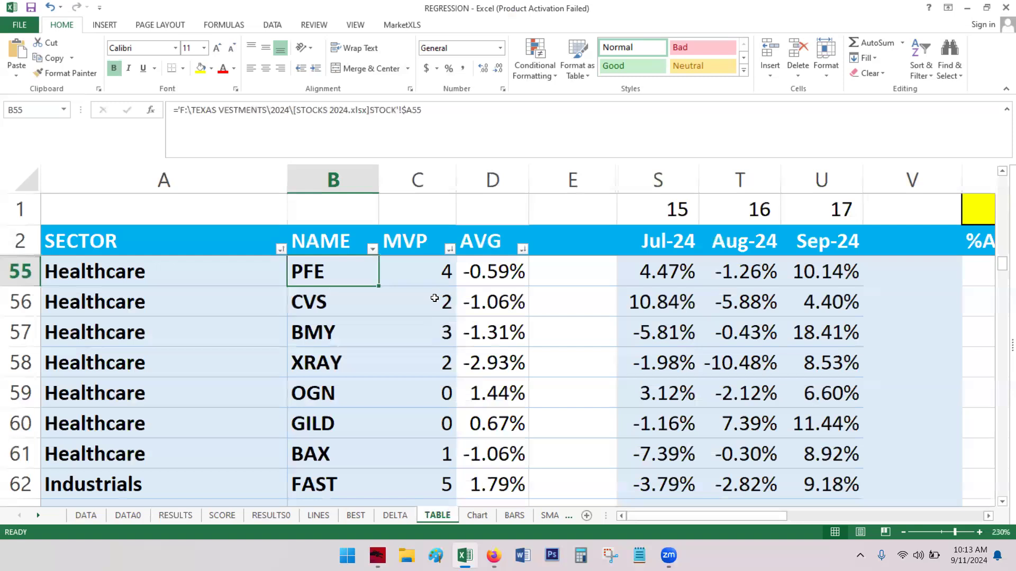
{"action": "left_click", "coordinate": [178, 235]}
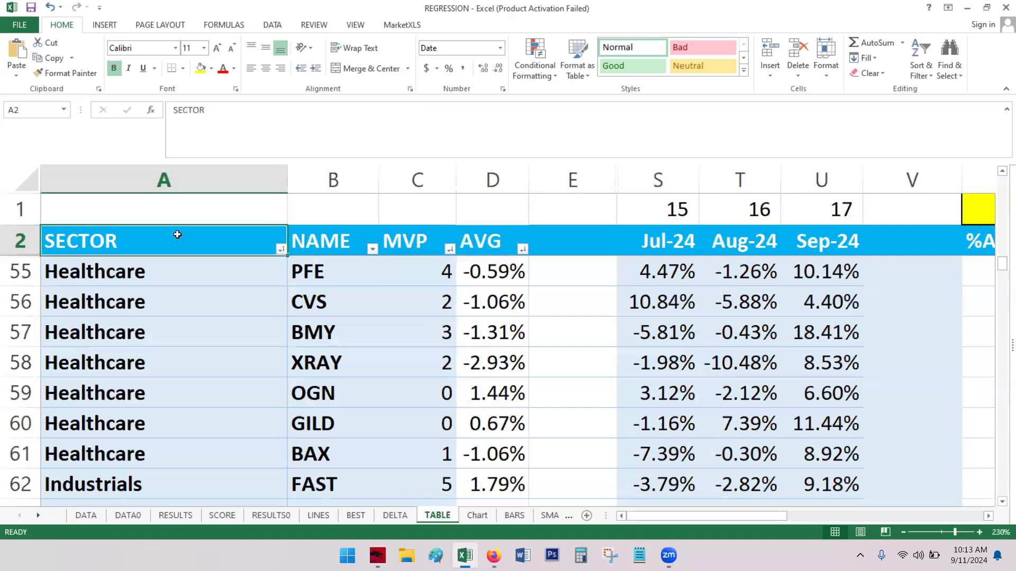
{"action": "key", "text": "shift+Right"}
{"action": "key", "text": "shift+Right"}
{"action": "key", "text": "shift+Right"}
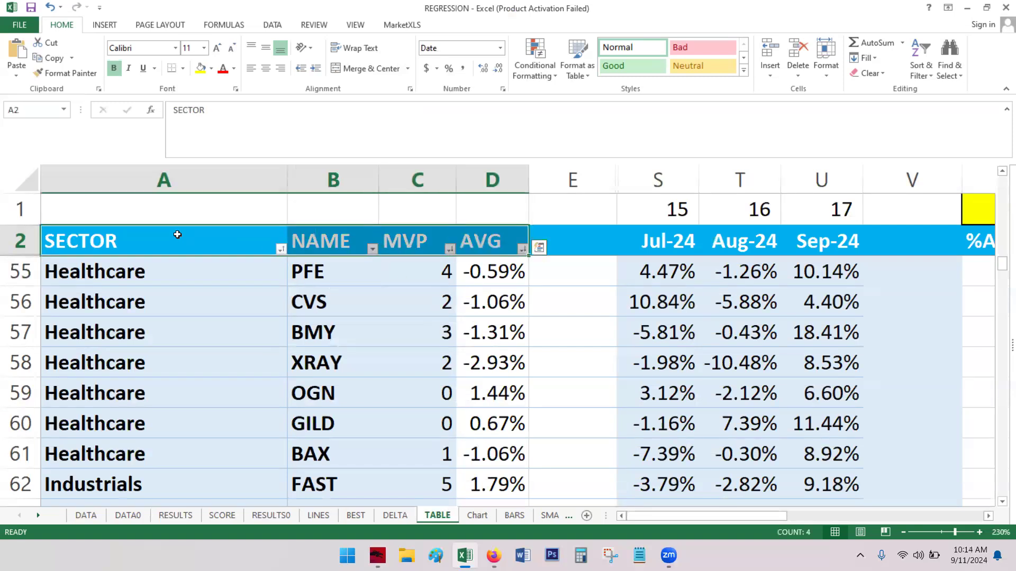
{"action": "key", "text": "ctrl+shift+Down"}
Sort the range by SECTOR A to Z, then MVP and AVG largest to smallest
{"action": "left_click", "coordinate": [278, 26]}
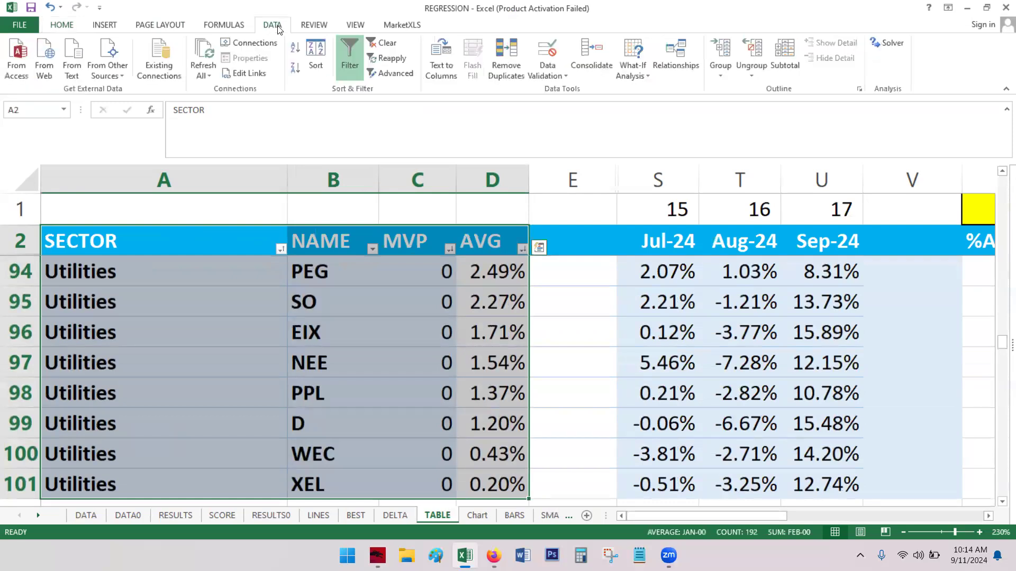
{"action": "left_click", "coordinate": [316, 51]}
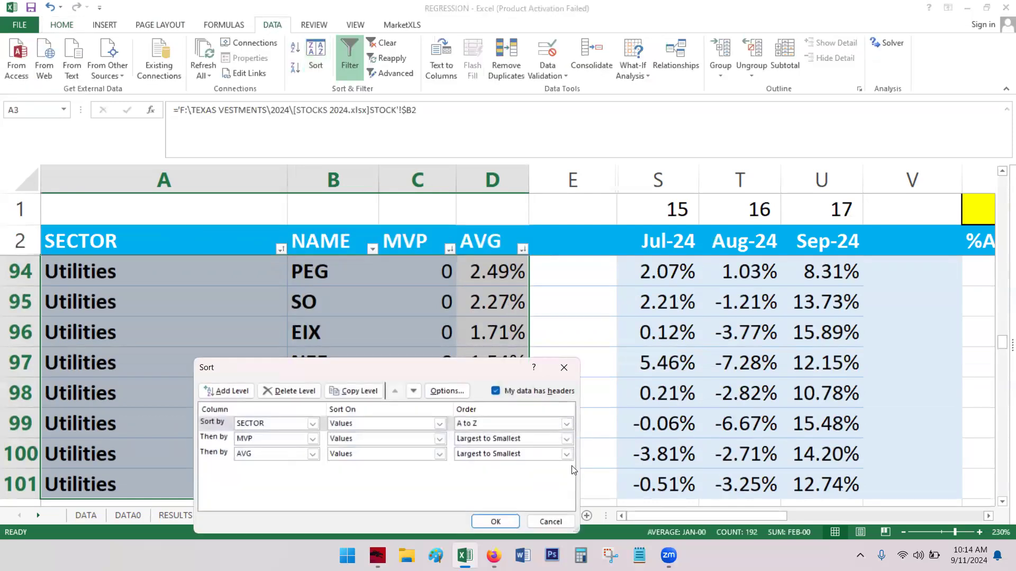
{"action": "left_click", "coordinate": [495, 522]}
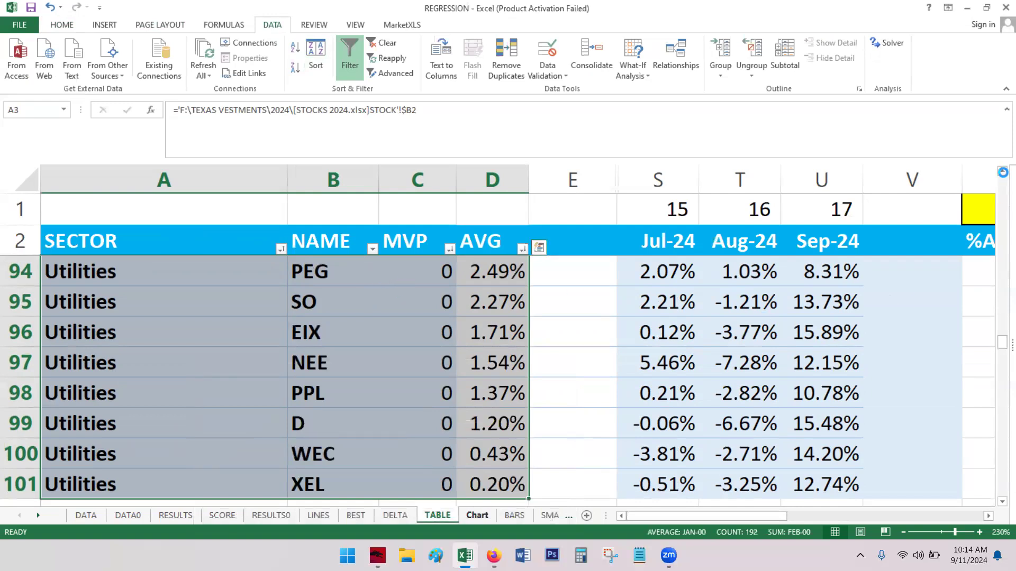
{"action": "key", "text": "shift+Return"}
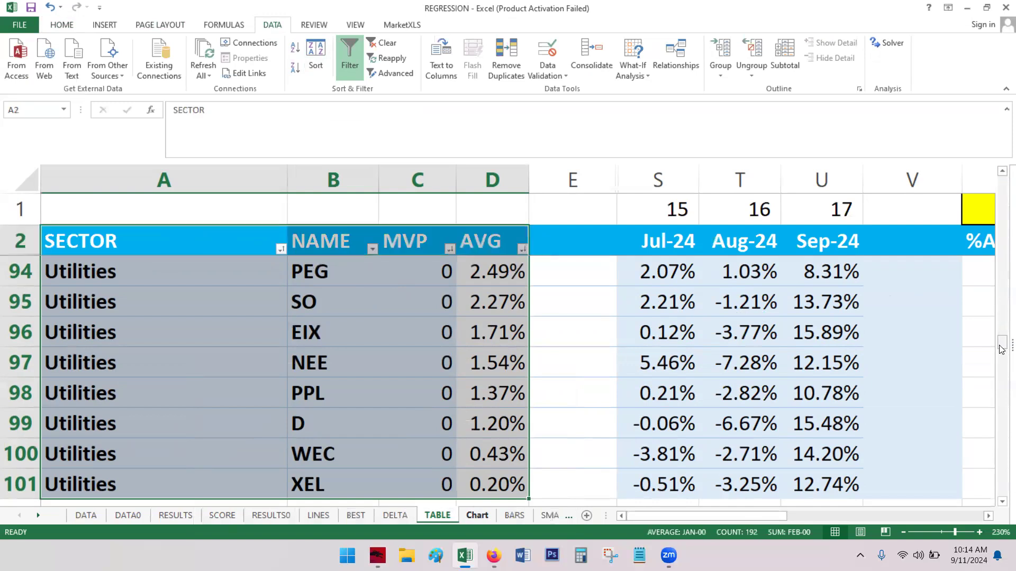
{"action": "left_click_drag", "start_coordinate": [1002, 341], "coordinate": [1001, 236]}
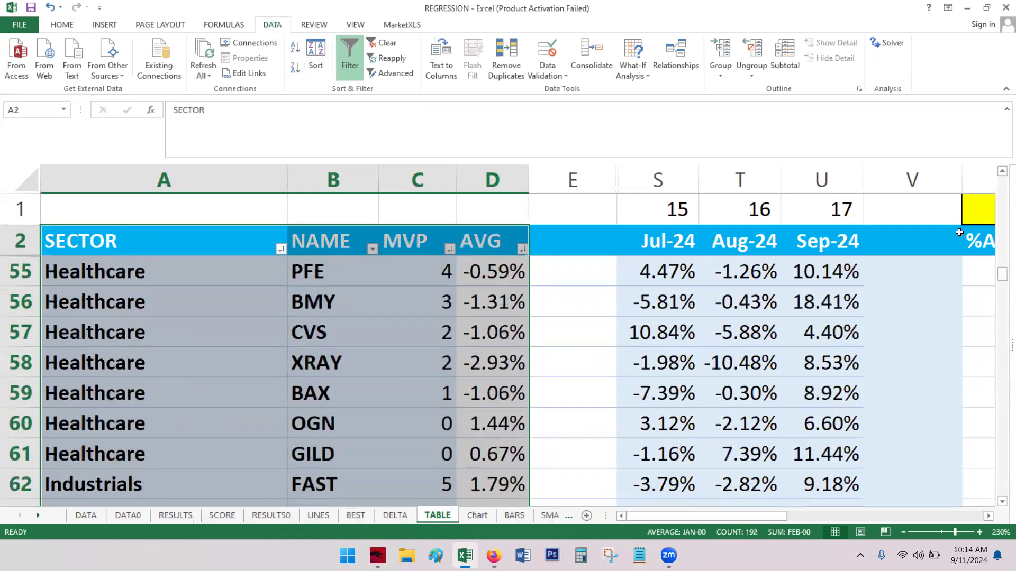
{"action": "left_click", "coordinate": [289, 259]}
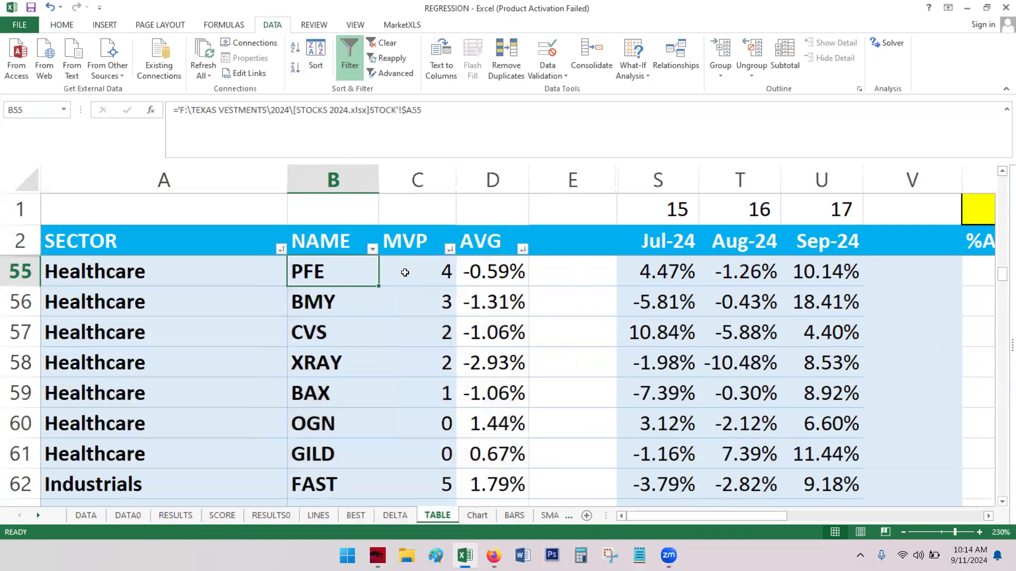
{"action": "left_click_drag", "start_coordinate": [427, 266], "coordinate": [424, 390]}
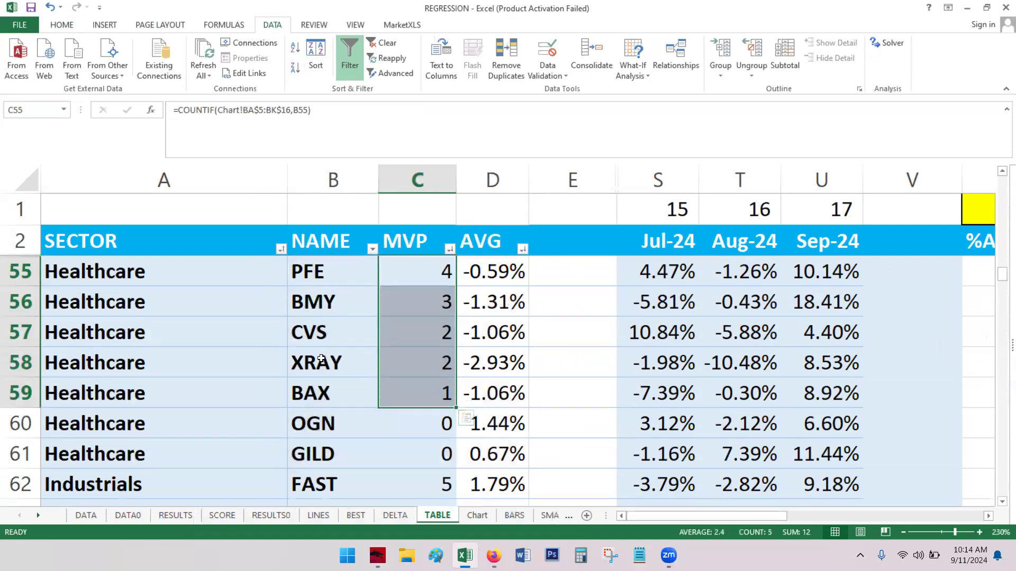
{"action": "left_click", "coordinate": [336, 447]}
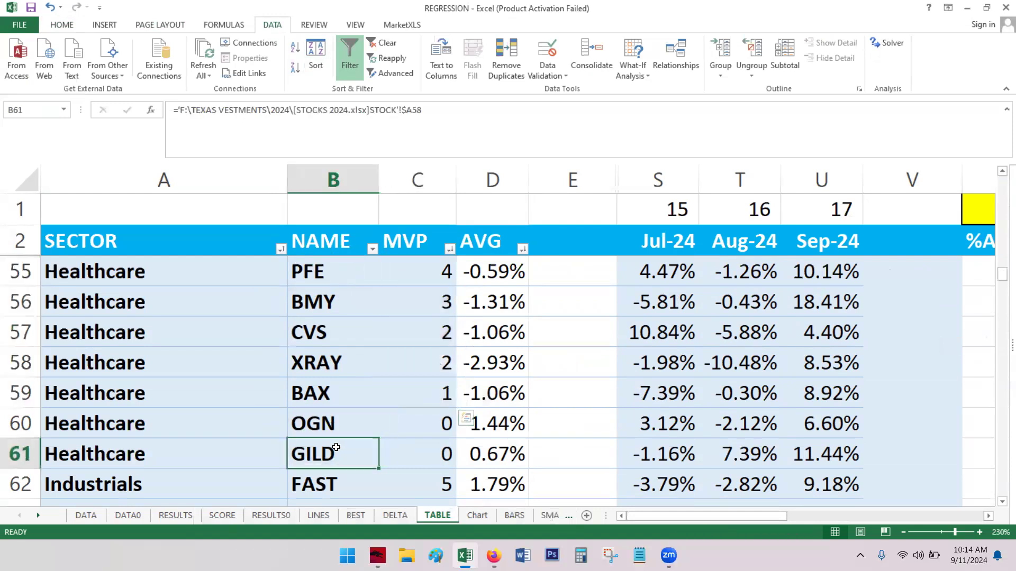
{"action": "left_click", "coordinate": [495, 450]}
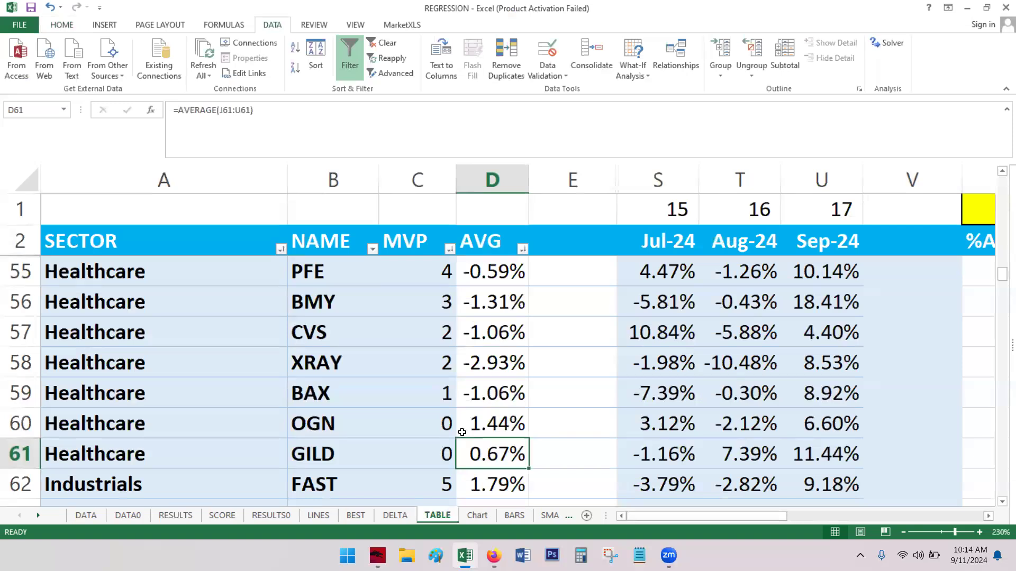
{"action": "left_click", "coordinate": [327, 363]}
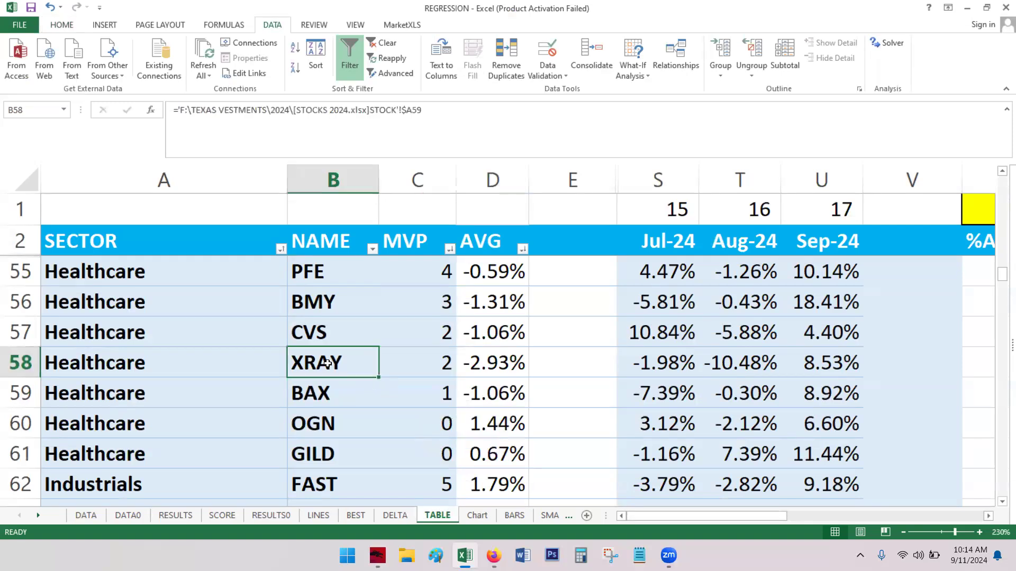
{"action": "left_click", "coordinate": [311, 267]}
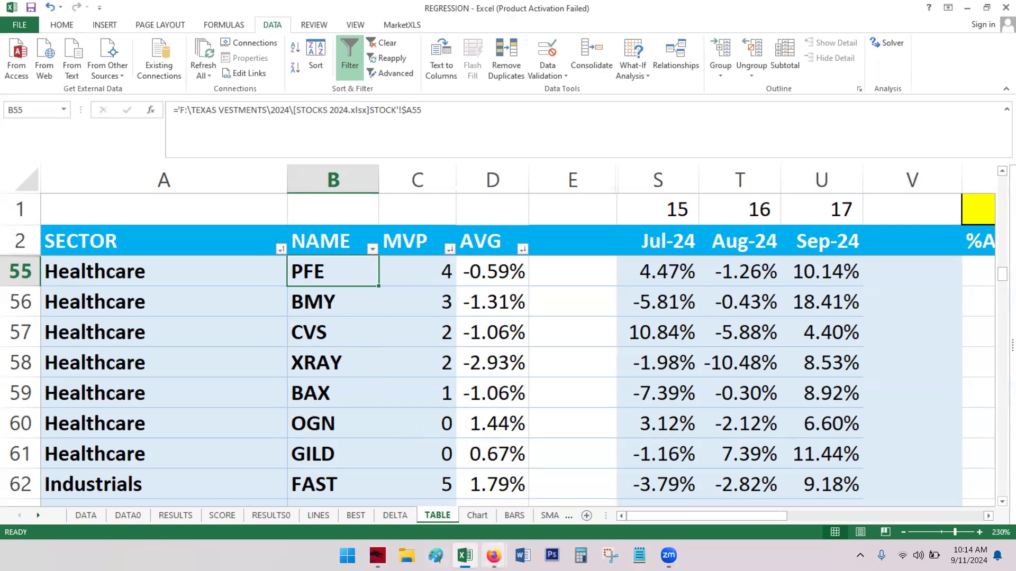
{"action": "mouse_move", "coordinate": [494, 555]}
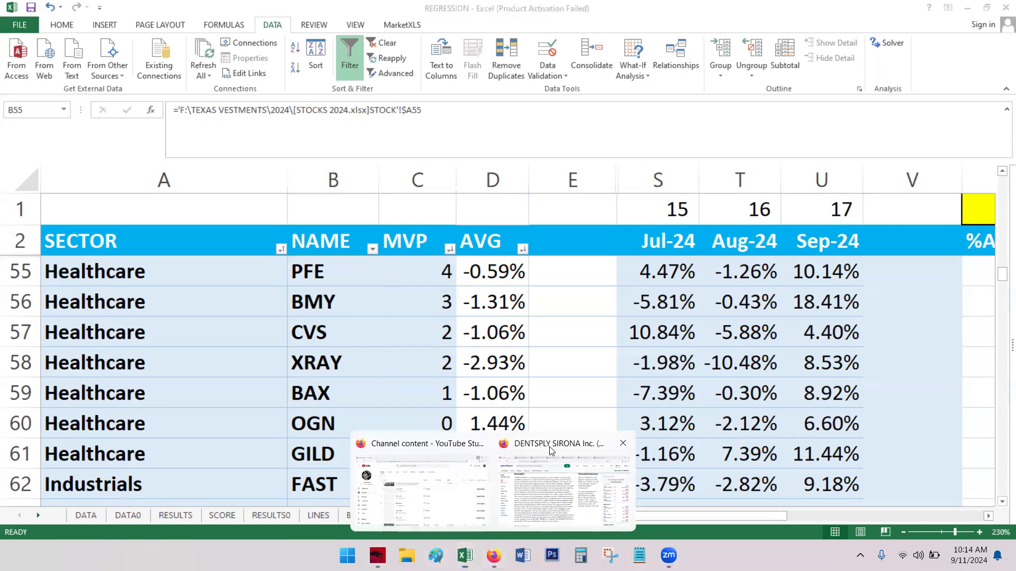
Compare XRAY's 1Y and YTD charts, ending on the 5Y range showing -52.63%
{"action": "left_click", "coordinate": [550, 451]}
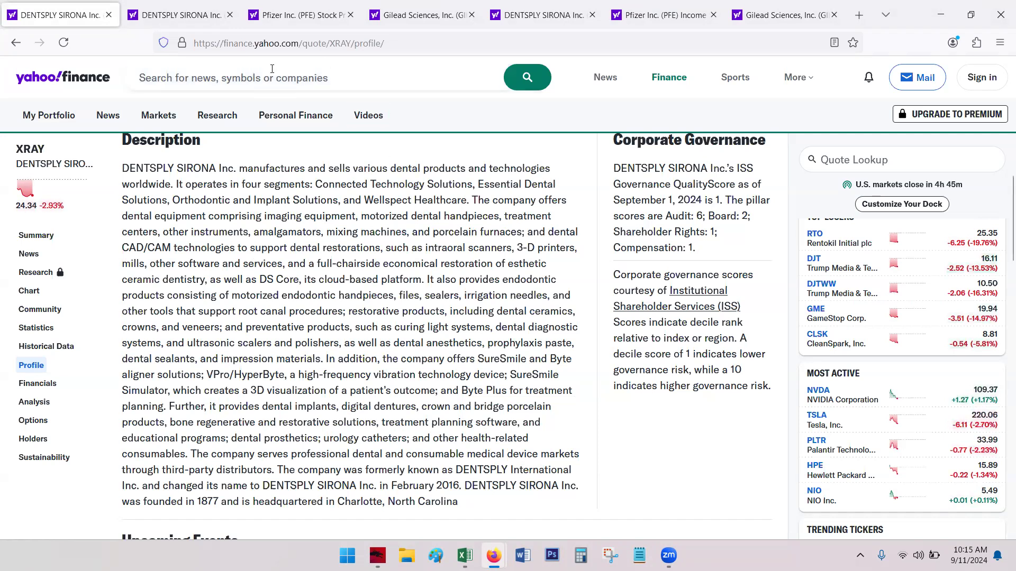
{"action": "left_click", "coordinate": [190, 14]}
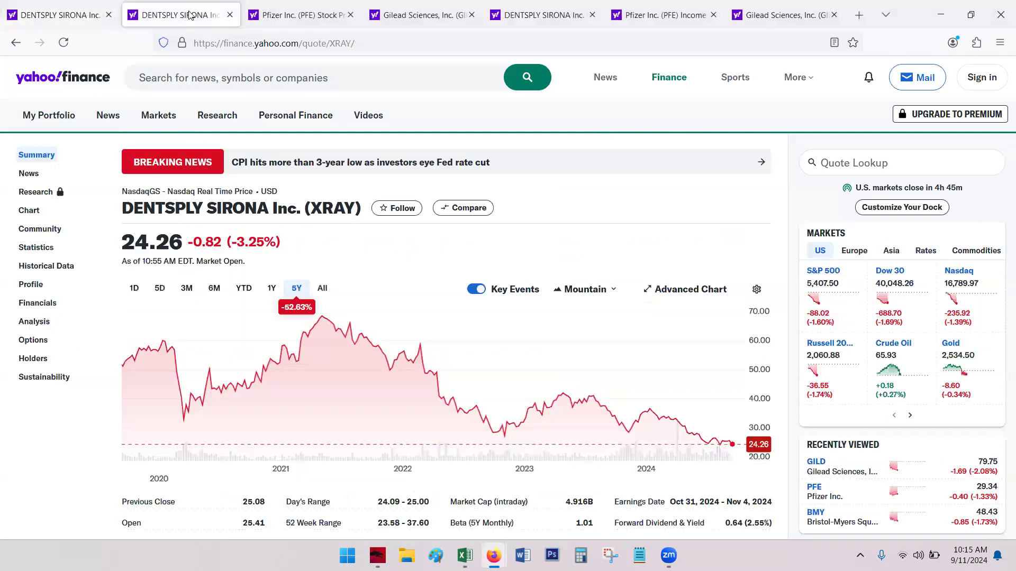
{"action": "left_click", "coordinate": [272, 290]}
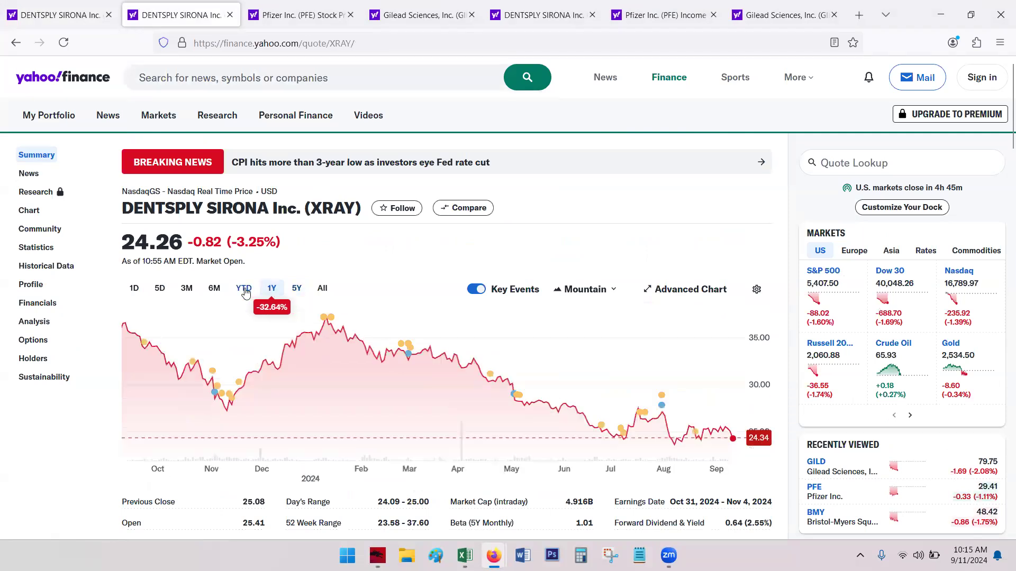
{"action": "left_click", "coordinate": [244, 290]}
{"action": "left_click", "coordinate": [271, 290]}
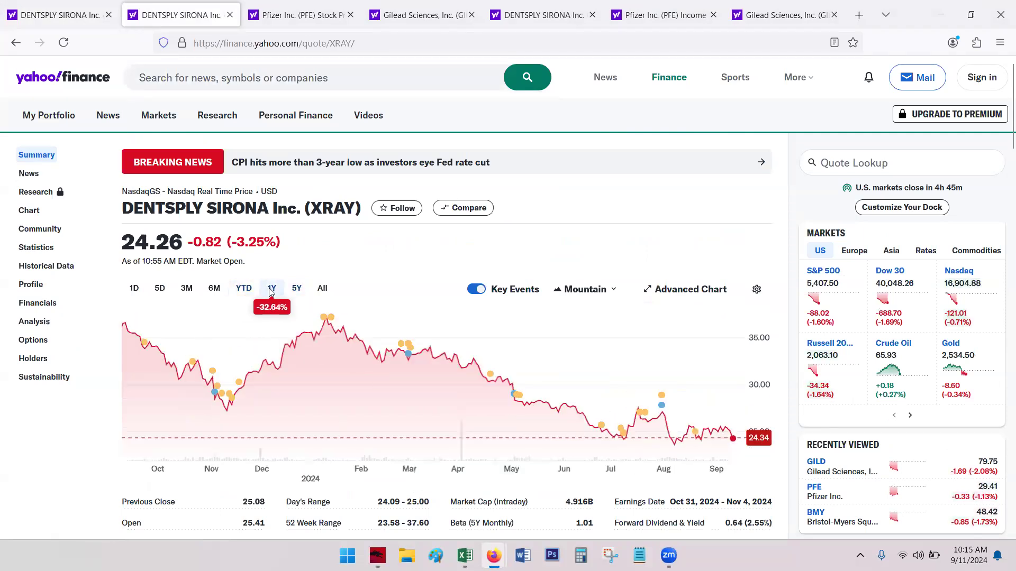
{"action": "left_click", "coordinate": [297, 291]}
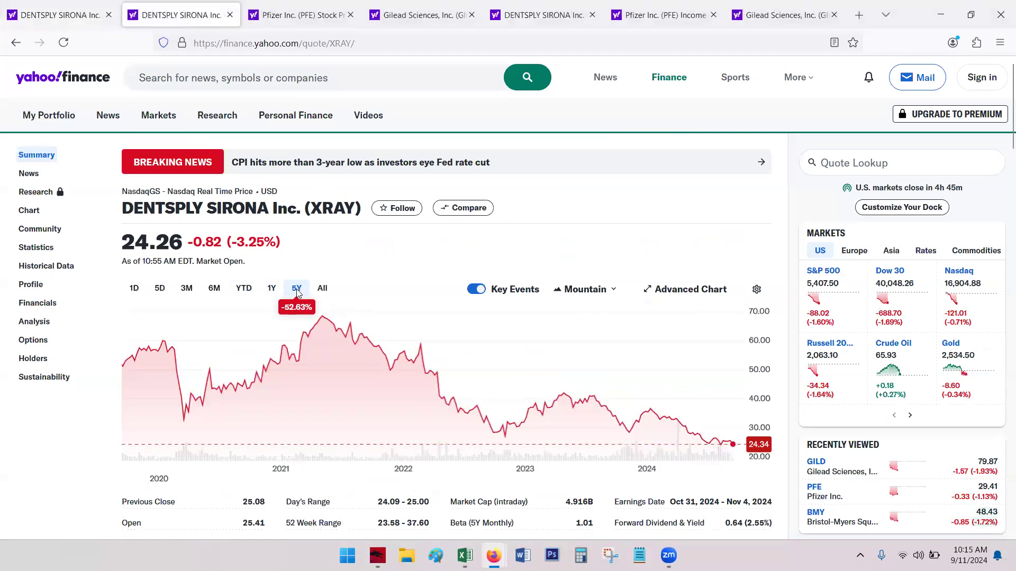
Review Pfizer's one-year and year-to-date price charts
{"action": "left_click", "coordinate": [296, 17]}
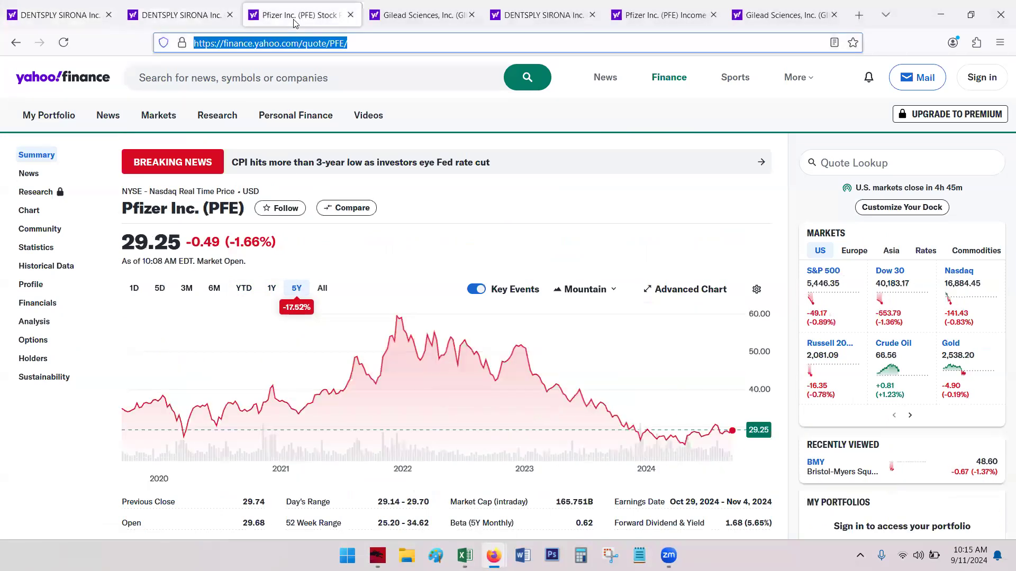
{"action": "left_click", "coordinate": [271, 291]}
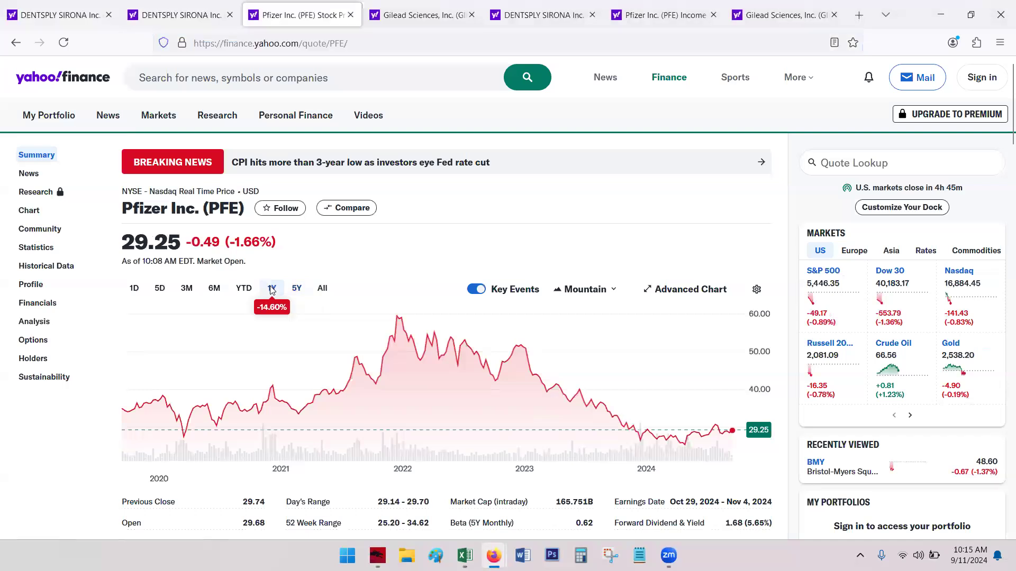
{"action": "left_click", "coordinate": [243, 290]}
Review GILD's one-year and year-to-date charts, then bring up XRAY's income statement
{"action": "key", "text": "ctrl+Tab"}
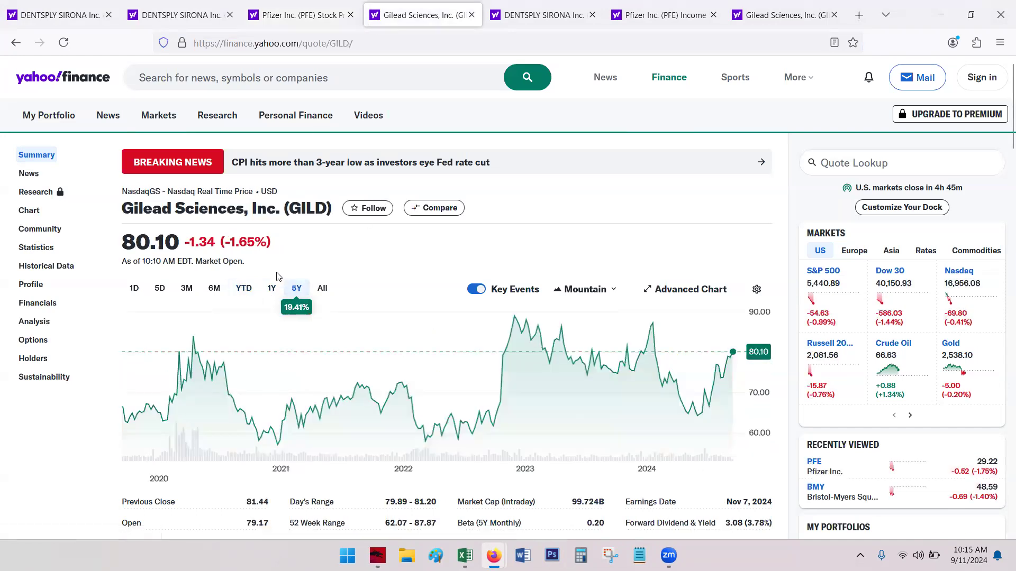
{"action": "left_click", "coordinate": [271, 290]}
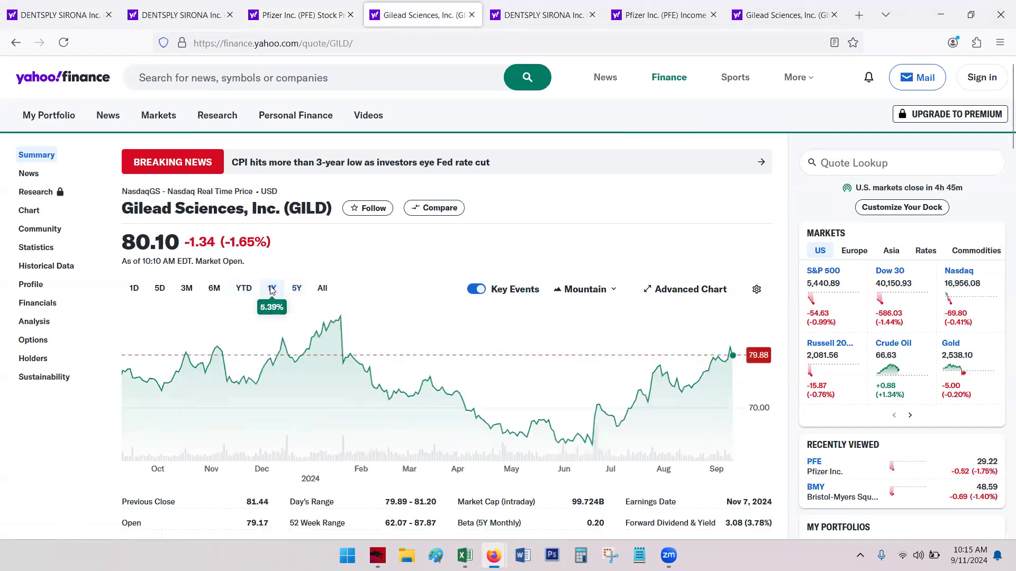
{"action": "left_click", "coordinate": [243, 290]}
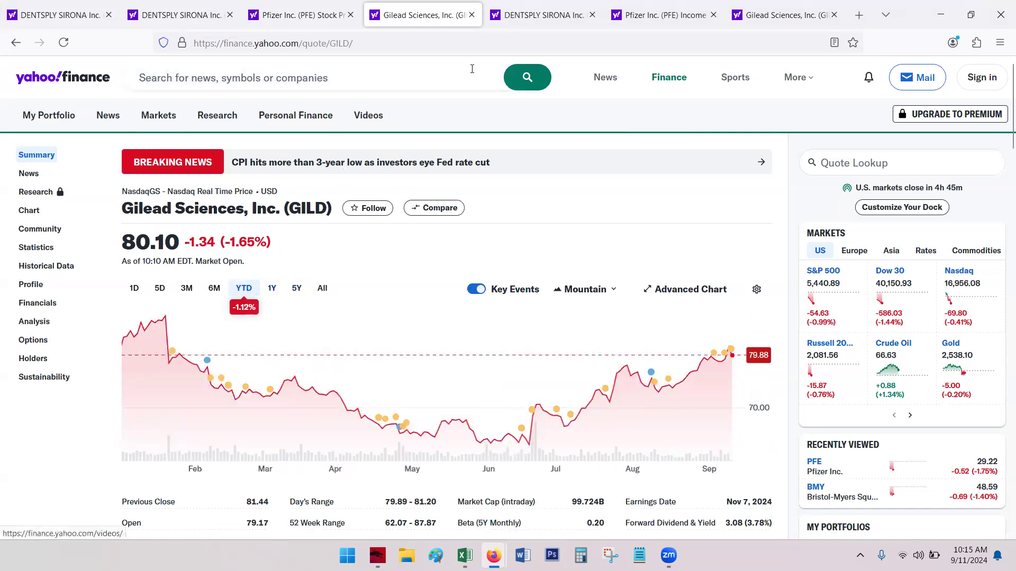
{"action": "left_click", "coordinate": [532, 16]}
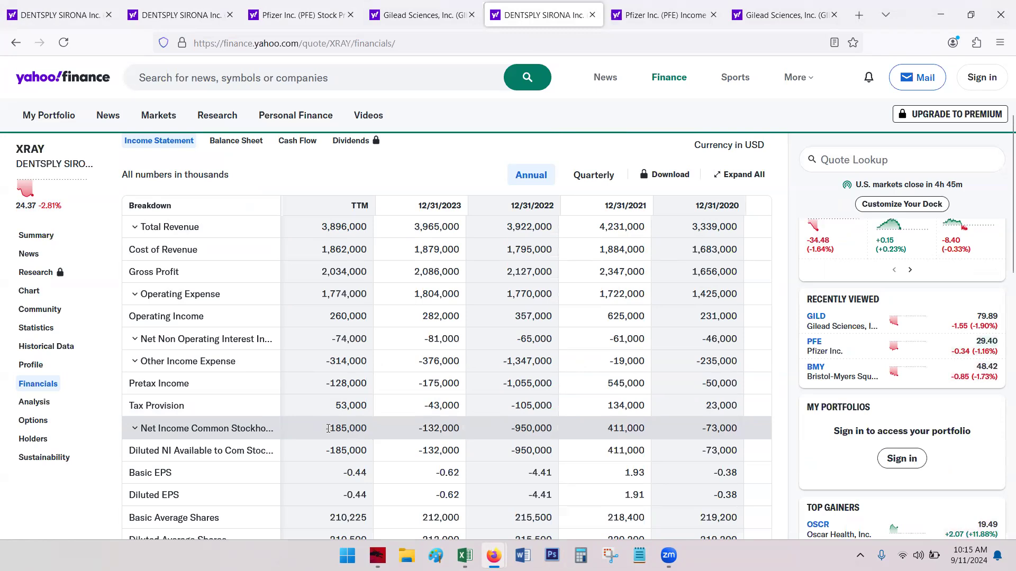
{"action": "left_click_drag", "start_coordinate": [328, 429], "coordinate": [761, 431]}
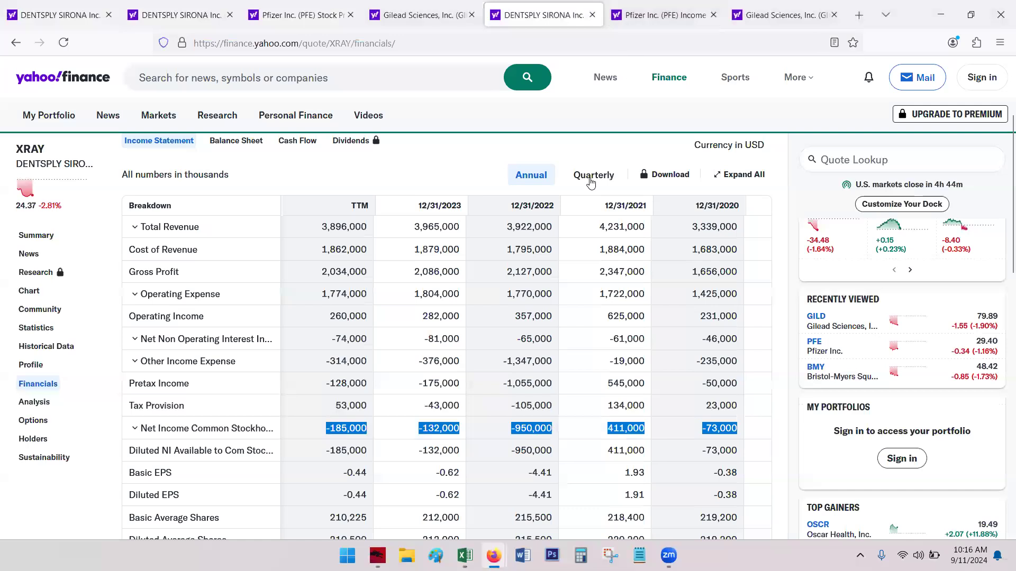
Highlight Pfizer's yearly total revenue and TTM net income, then move to Gilead's income statement
{"action": "left_click", "coordinate": [638, 26]}
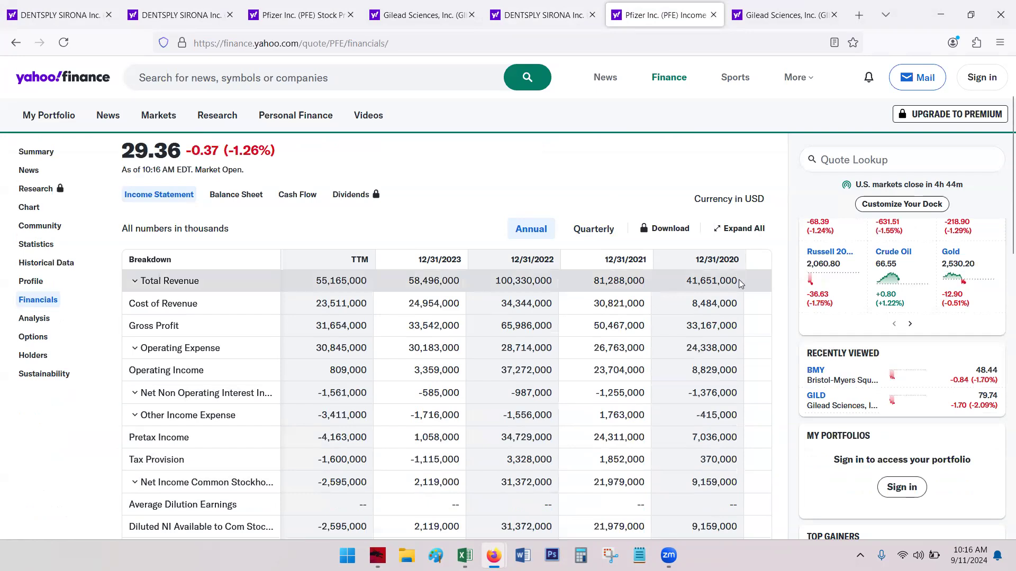
{"action": "left_click_drag", "start_coordinate": [739, 280], "coordinate": [422, 277]}
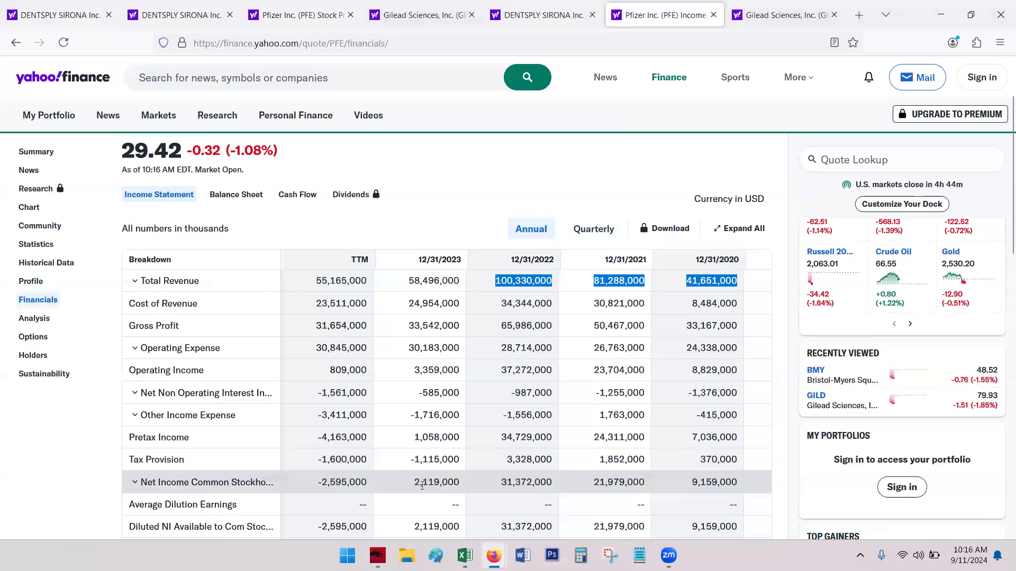
{"action": "left_click_drag", "start_coordinate": [309, 482], "coordinate": [367, 484]}
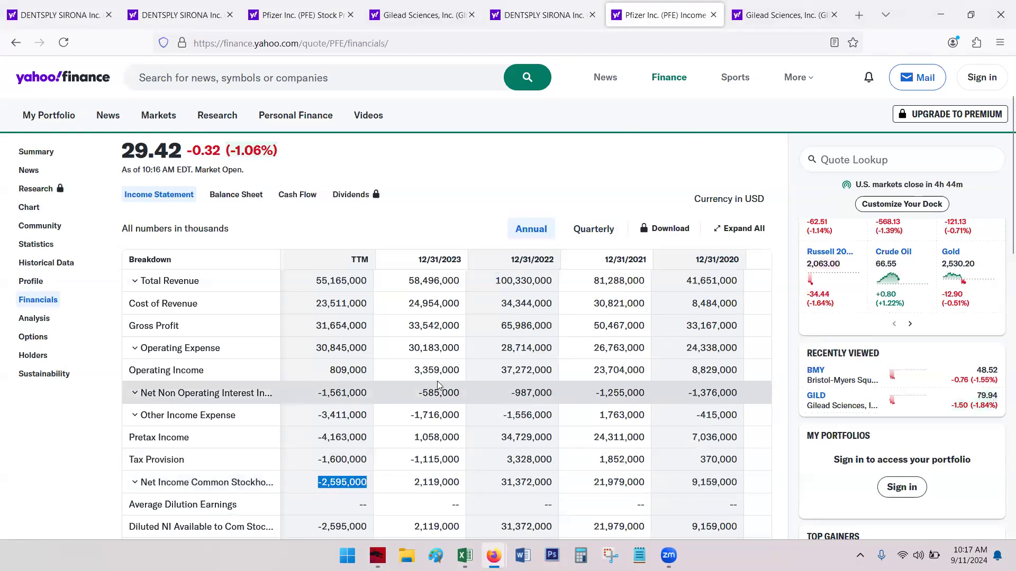
{"action": "left_click", "coordinate": [755, 27]}
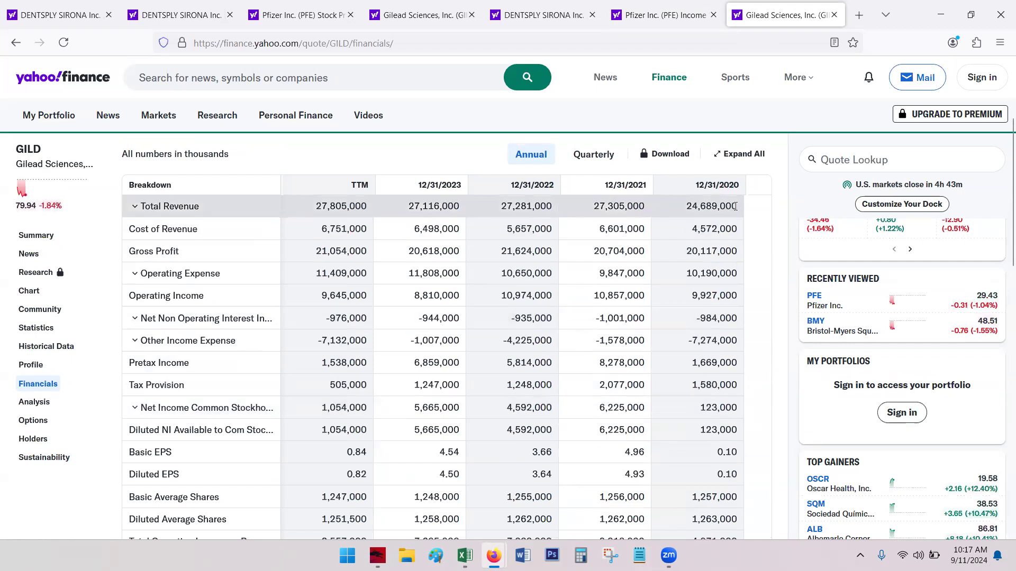
Highlight GILD's yearly total revenue figures, then return to the Excel REGRESSION workbook
{"action": "left_click_drag", "start_coordinate": [738, 206], "coordinate": [365, 209]}
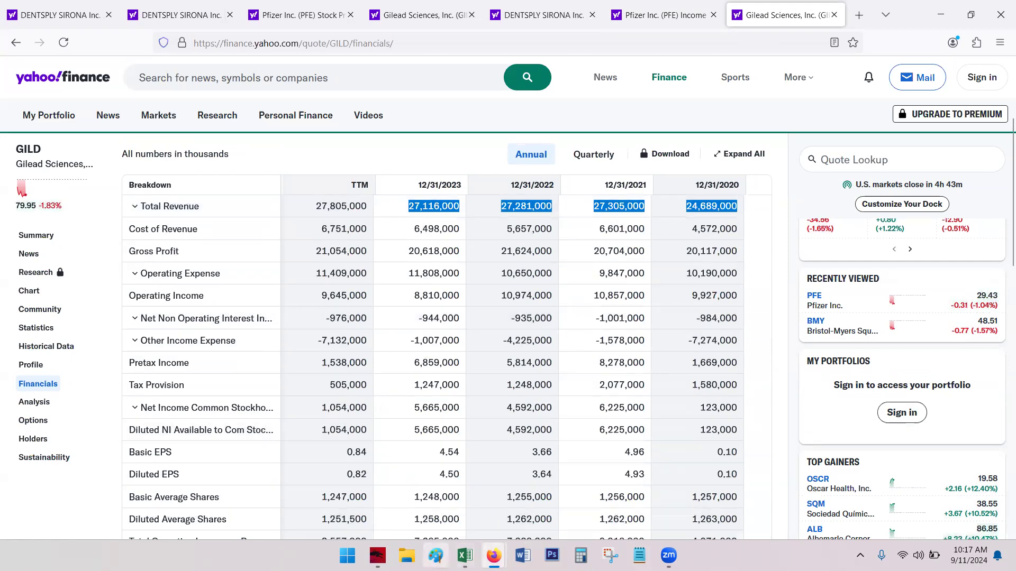
{"action": "mouse_move", "coordinate": [455, 554]}
{"action": "left_click", "coordinate": [457, 527]}
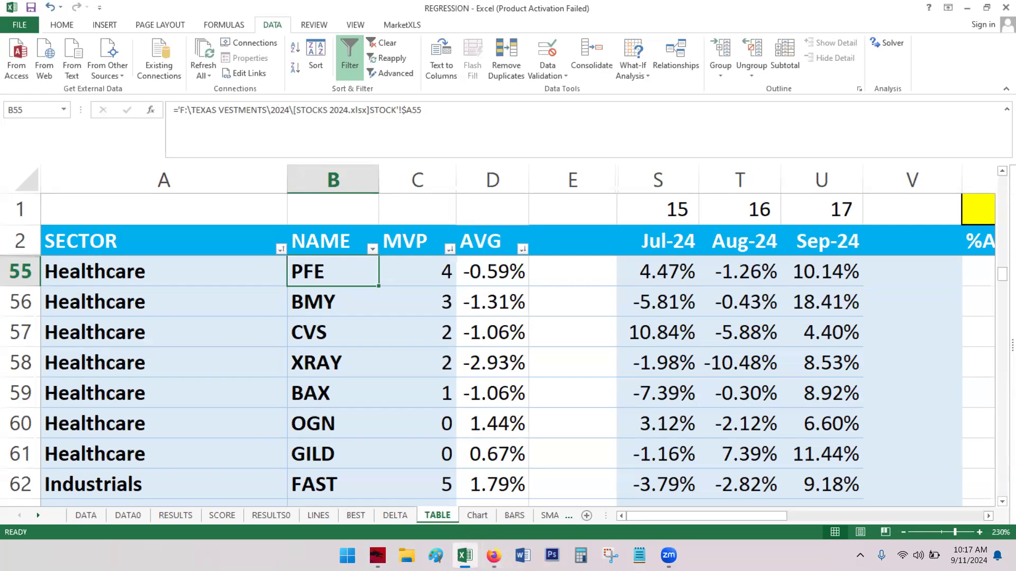
Open STOCKS 2024 from Recent Workbooks without updating its external links
{"action": "left_click", "coordinate": [18, 24]}
{"action": "left_click", "coordinate": [40, 108]}
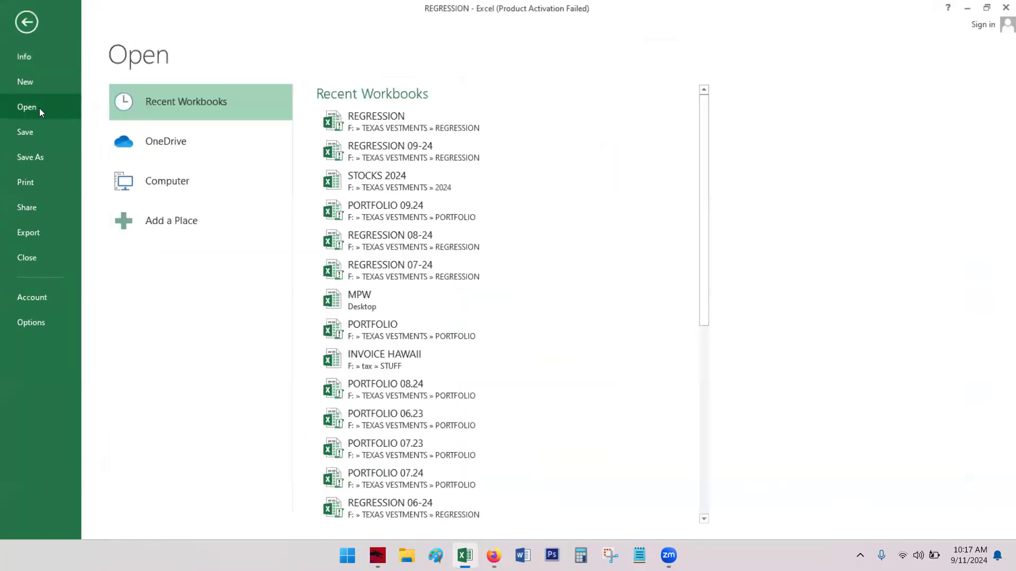
{"action": "left_click", "coordinate": [389, 177]}
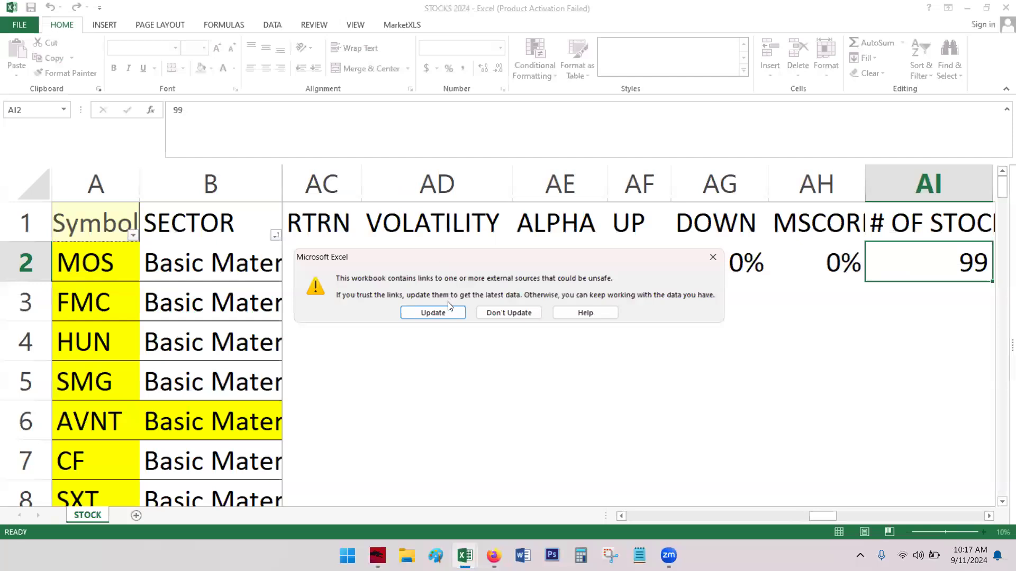
{"action": "left_click", "coordinate": [514, 314]}
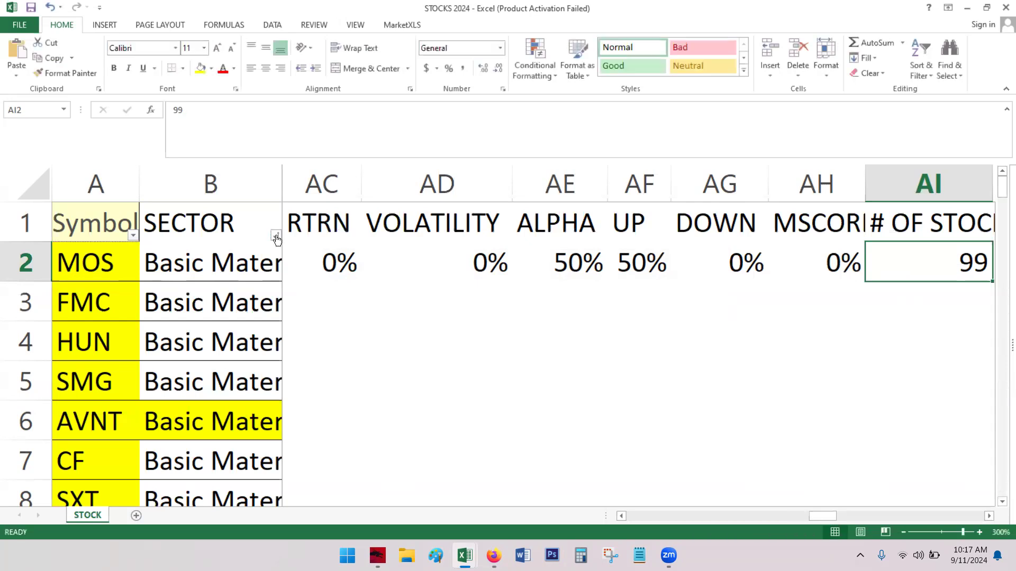
Filter the SECTOR column to Healthcare only, leaving PFE, GILD and XRAY
{"action": "left_click", "coordinate": [275, 235]}
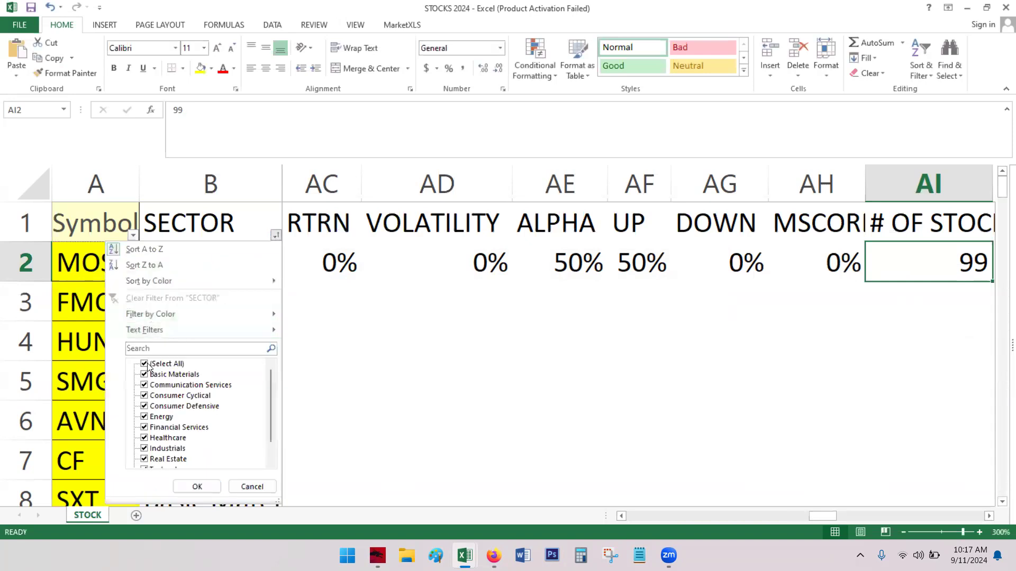
{"action": "left_click", "coordinate": [145, 364]}
{"action": "left_click", "coordinate": [145, 438]}
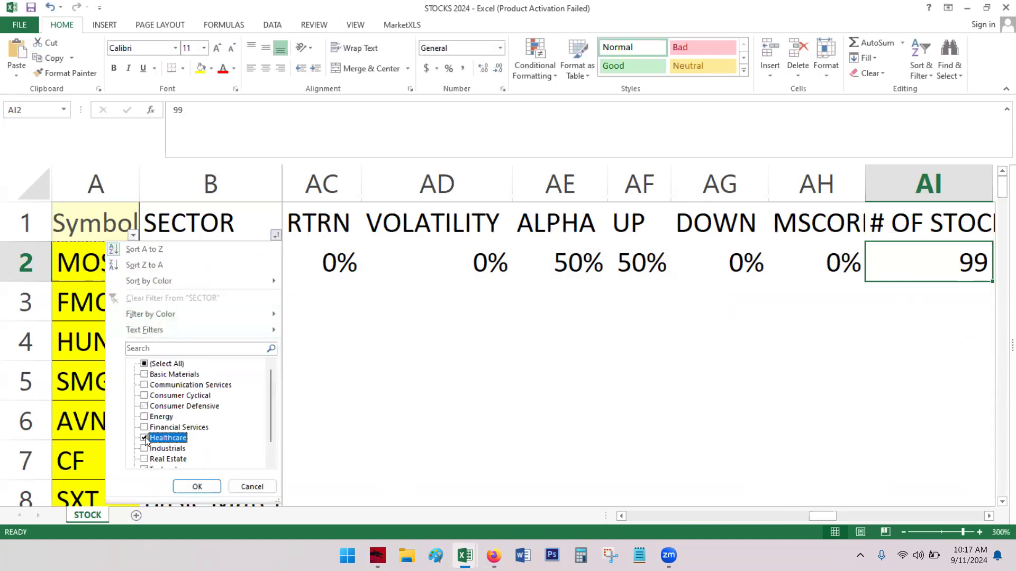
{"action": "left_click", "coordinate": [197, 487]}
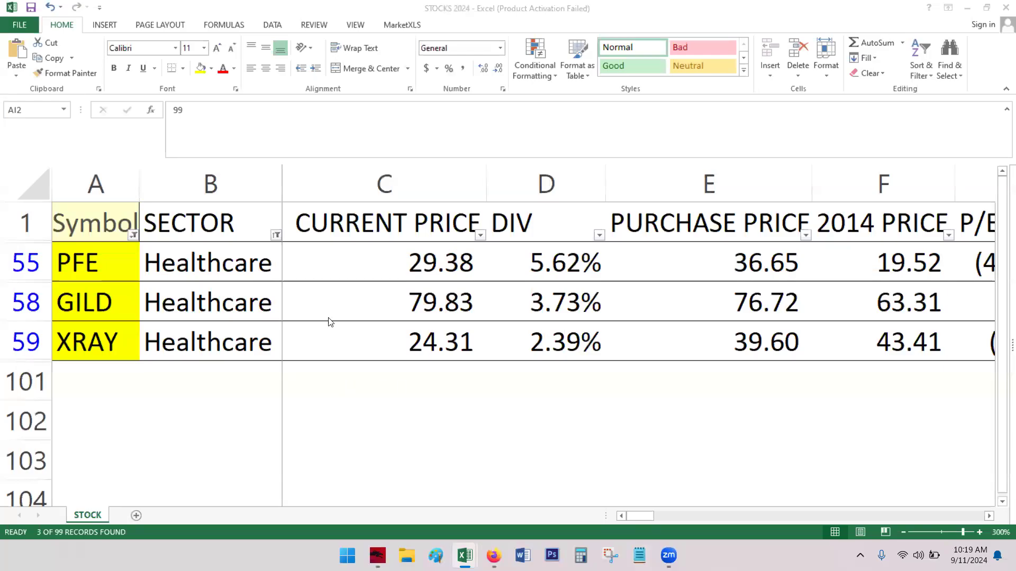
{"action": "left_click", "coordinate": [365, 251]}
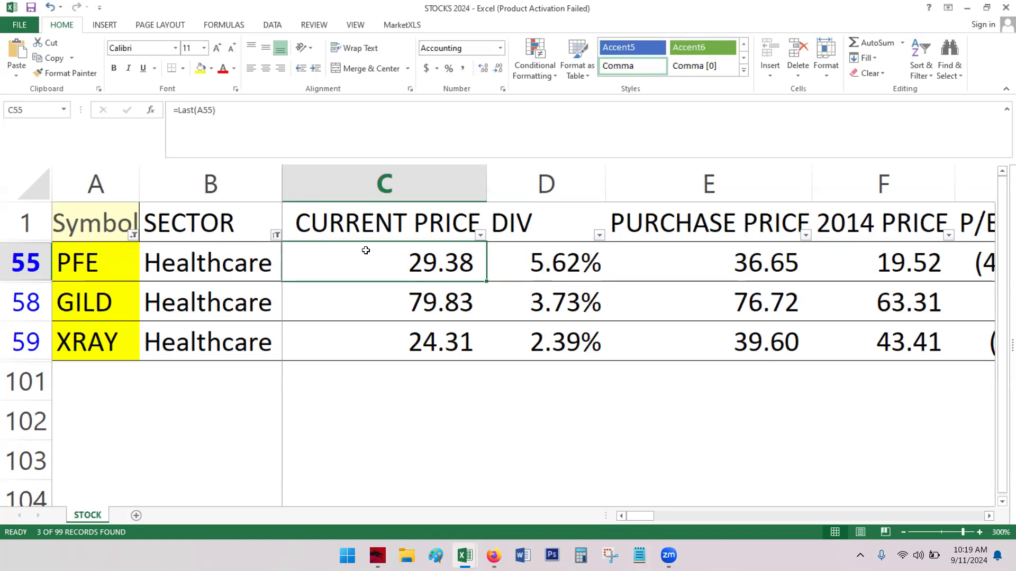
{"action": "key", "text": "Down"}
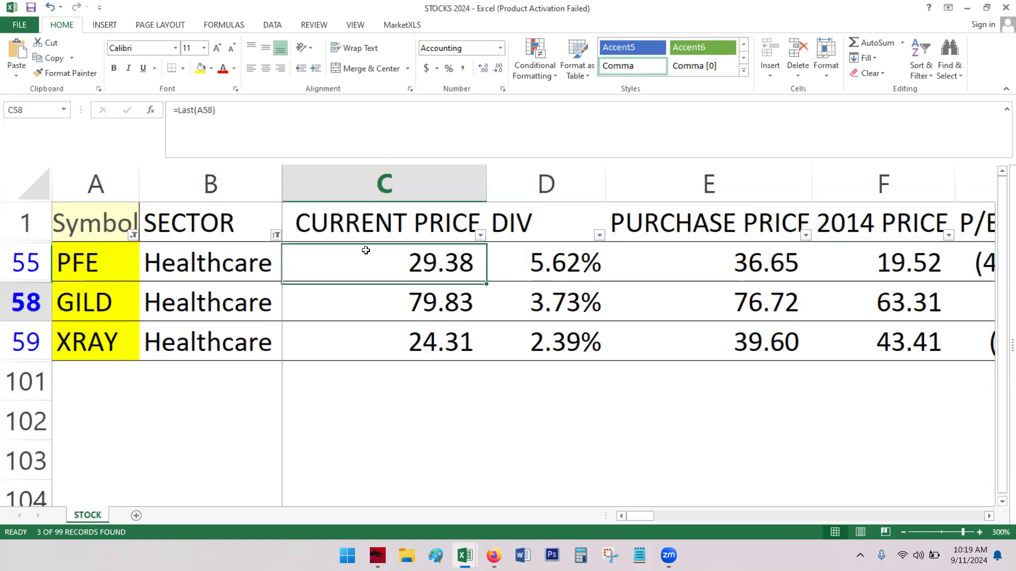
{"action": "key", "text": "Right"}
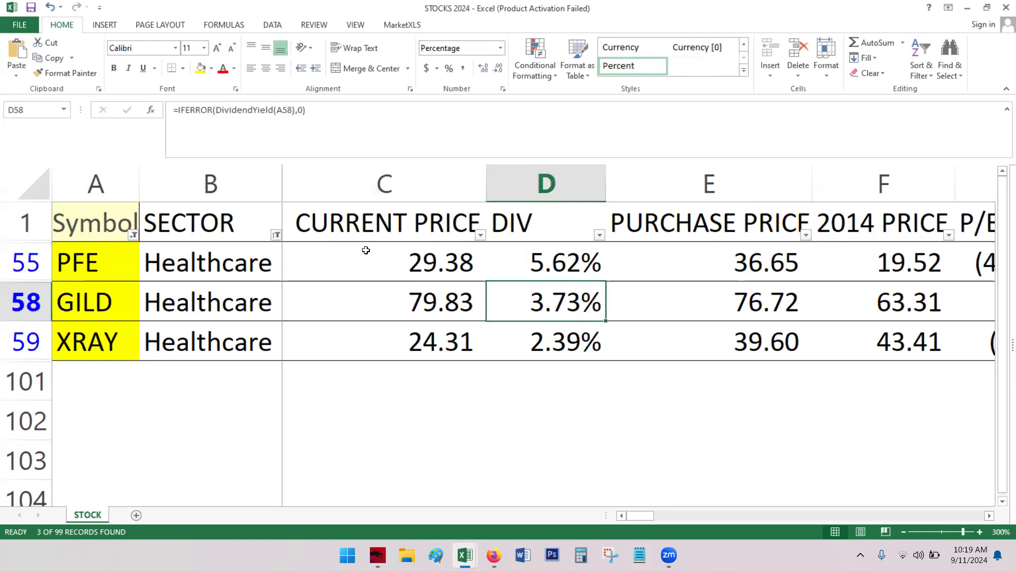
{"action": "key", "text": "Down"}
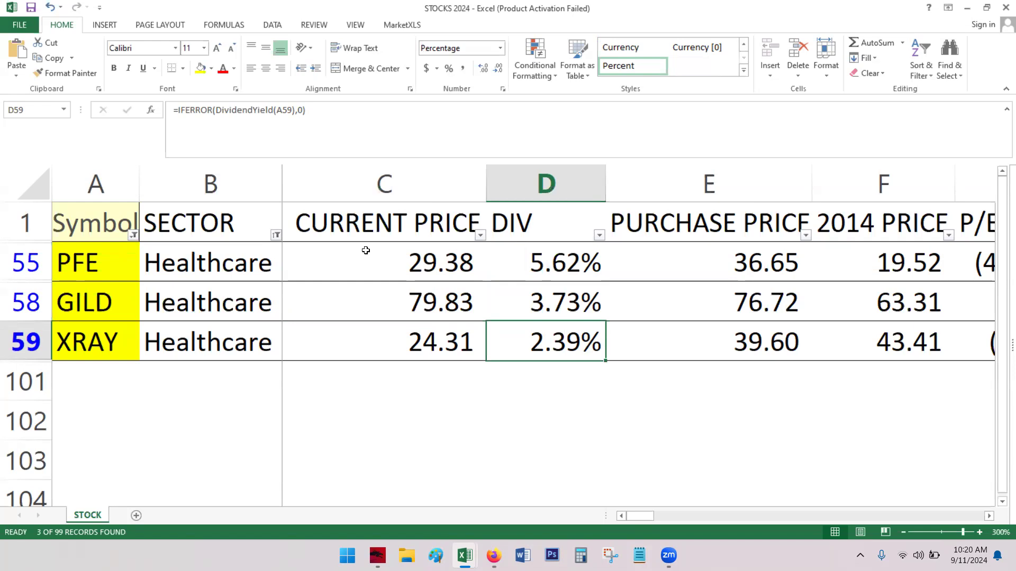
{"action": "key", "text": "Right"}
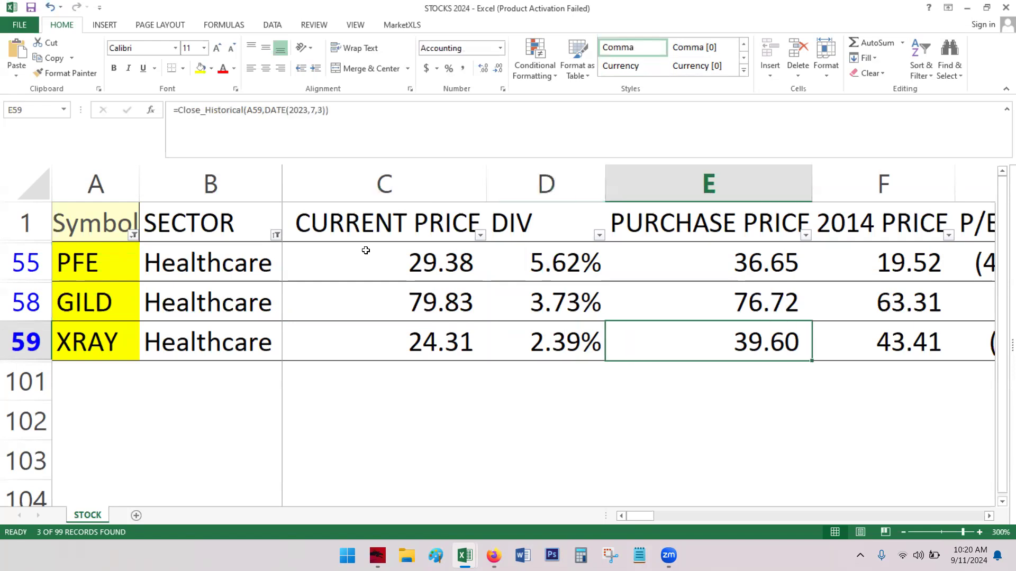
{"action": "key", "text": "Up"}
{"action": "key", "text": "Up"}
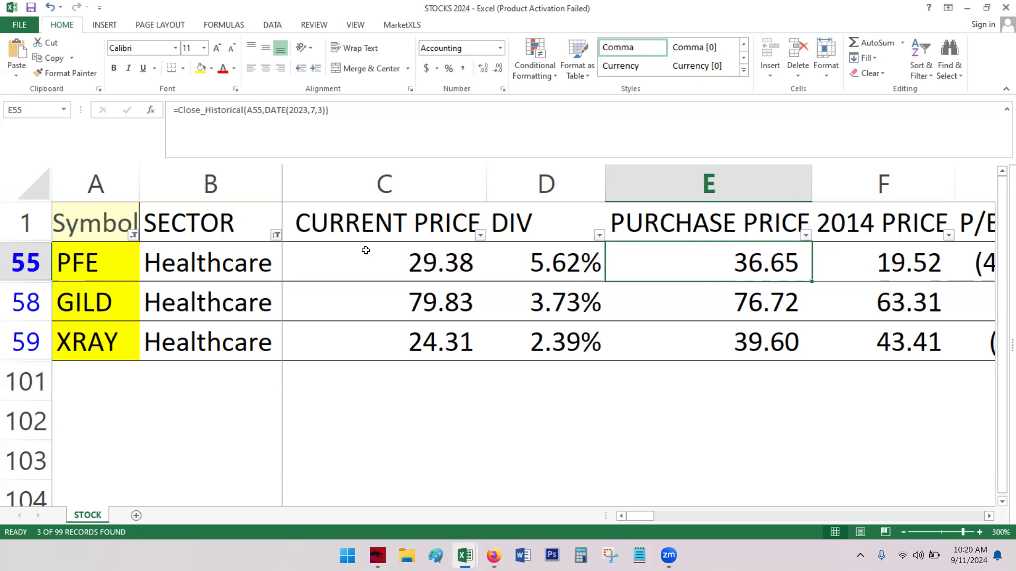
{"action": "key", "text": "Down"}
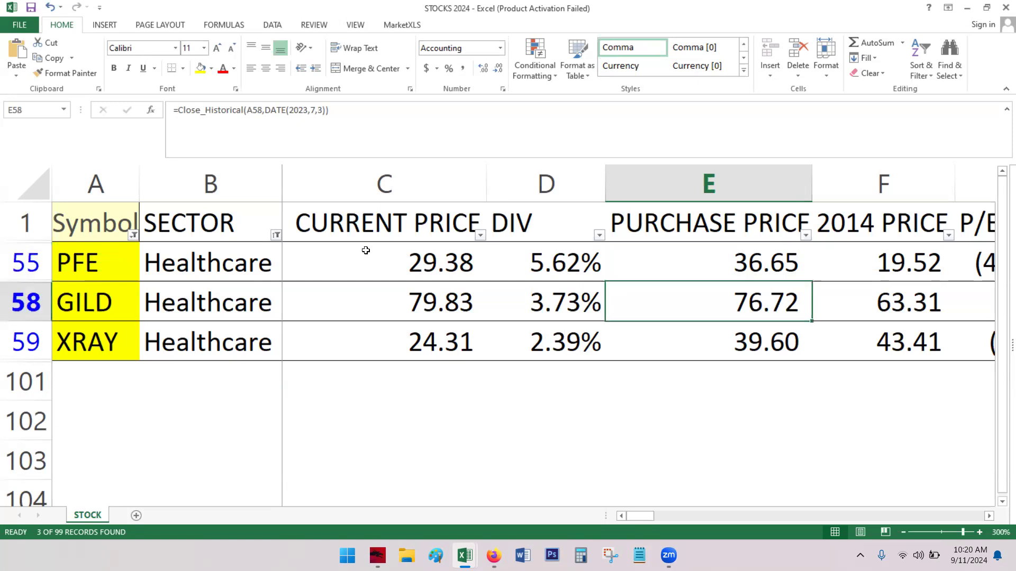
{"action": "key", "text": "Down"}
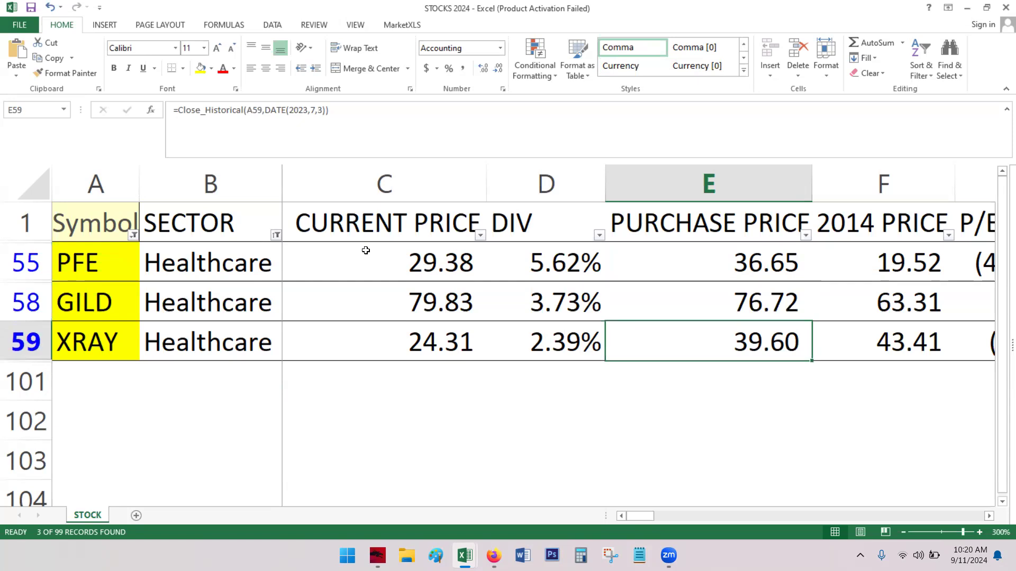
{"action": "key", "text": "Up"}
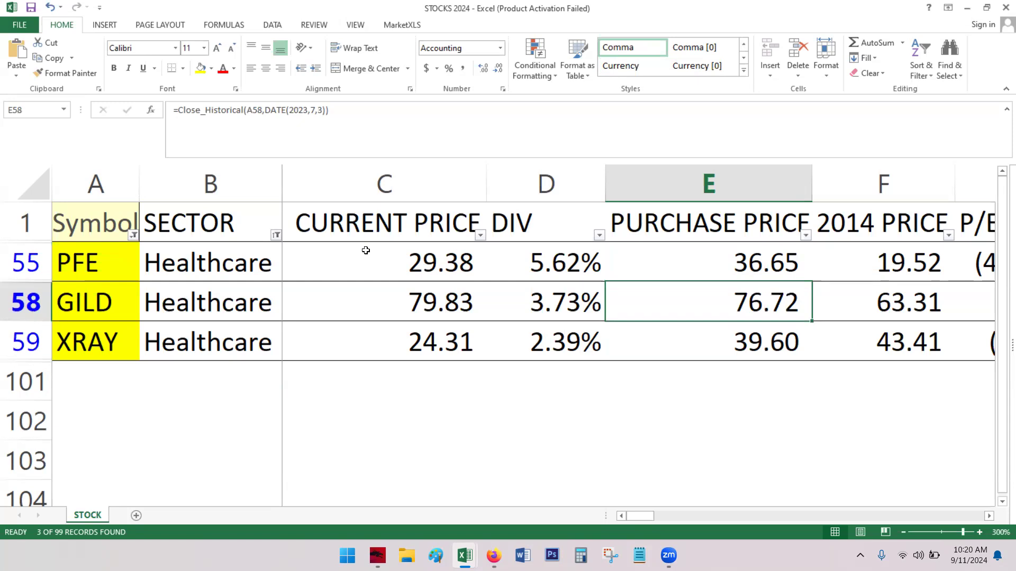
{"action": "key", "text": "Down"}
{"action": "key", "text": "Right"}
{"action": "key", "text": "Right"}
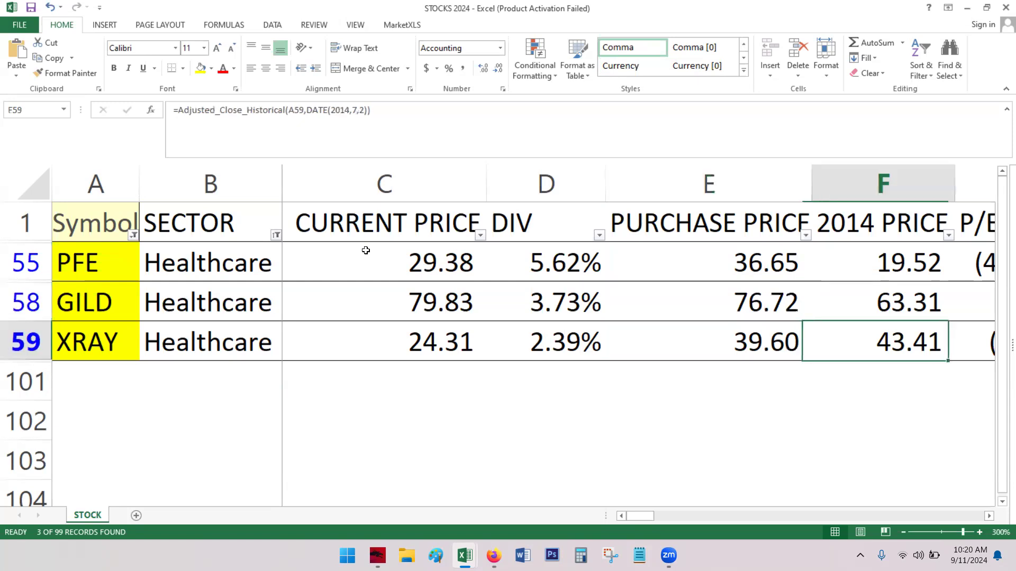
{"action": "key", "text": "Left"}
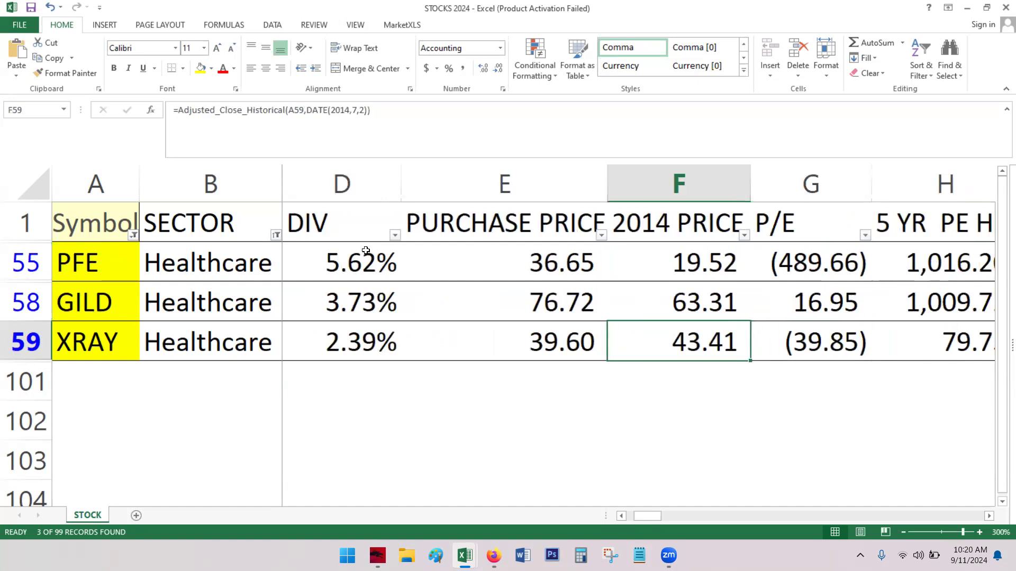
{"action": "key", "text": "Up"}
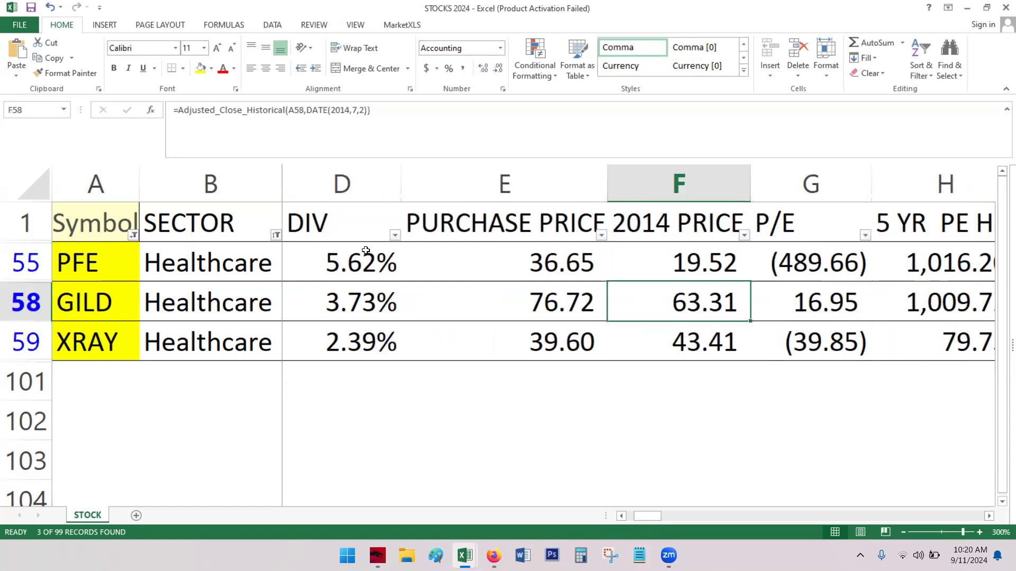
{"action": "key", "text": "Up"}
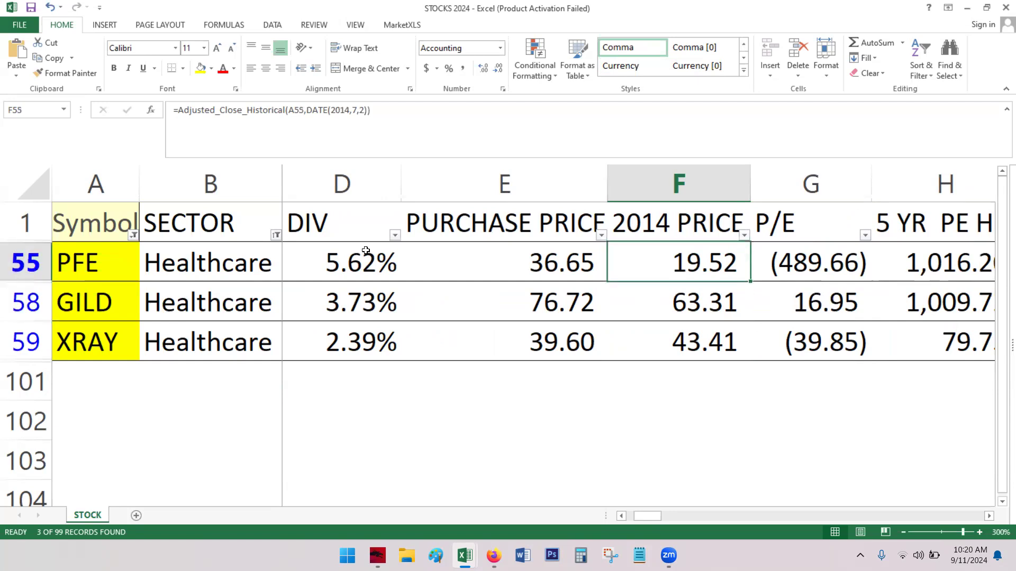
{"action": "key", "text": "Down"}
{"action": "key", "text": "Down"}
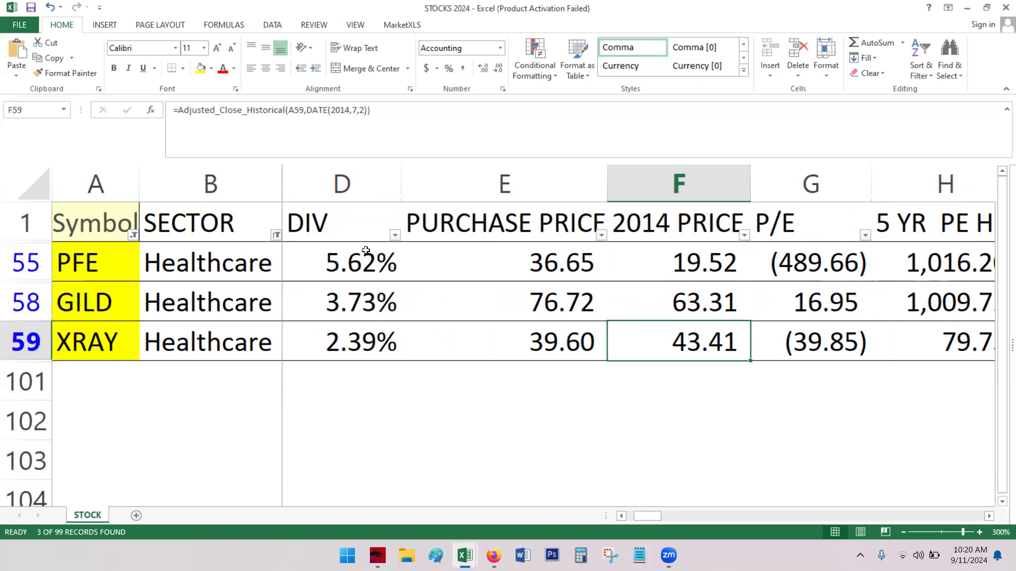
{"action": "key", "text": "Right"}
{"action": "key", "text": "Right"}
{"action": "key", "text": "Right"}
{"action": "key", "text": "Right"}
{"action": "key", "text": "Right"}
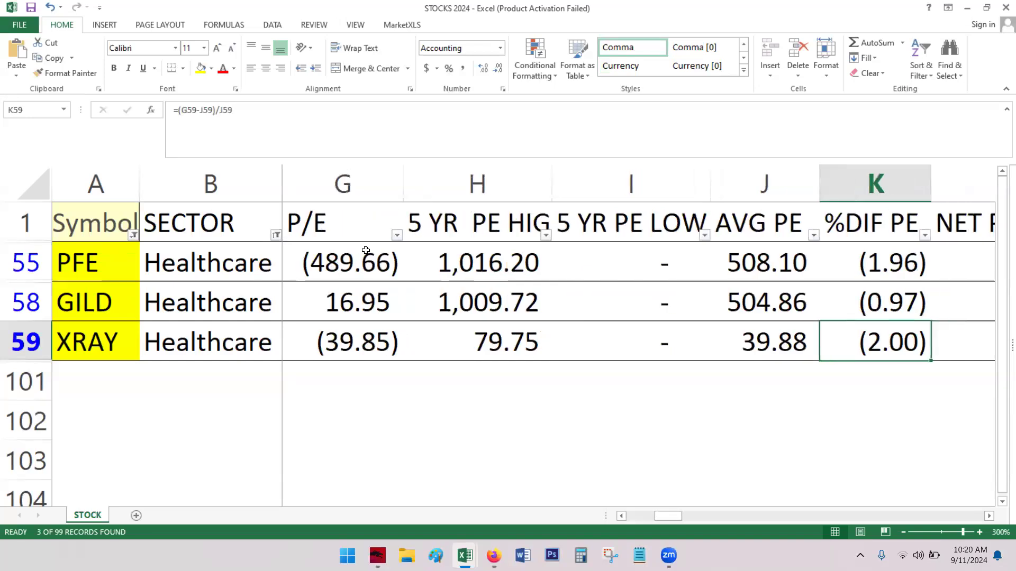
{"action": "key", "text": "Right"}
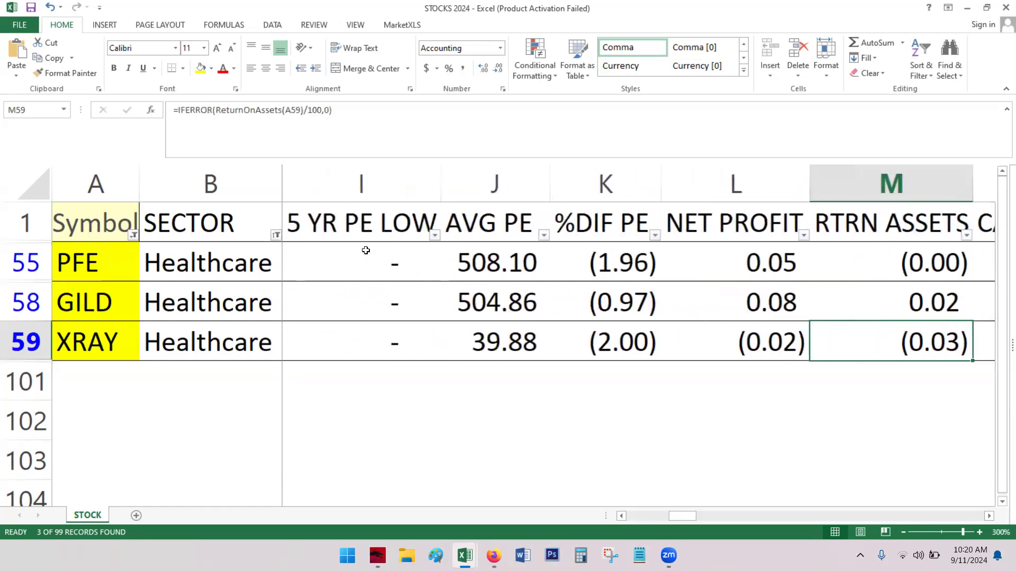
{"action": "key", "text": "Up"}
{"action": "key", "text": "Up"}
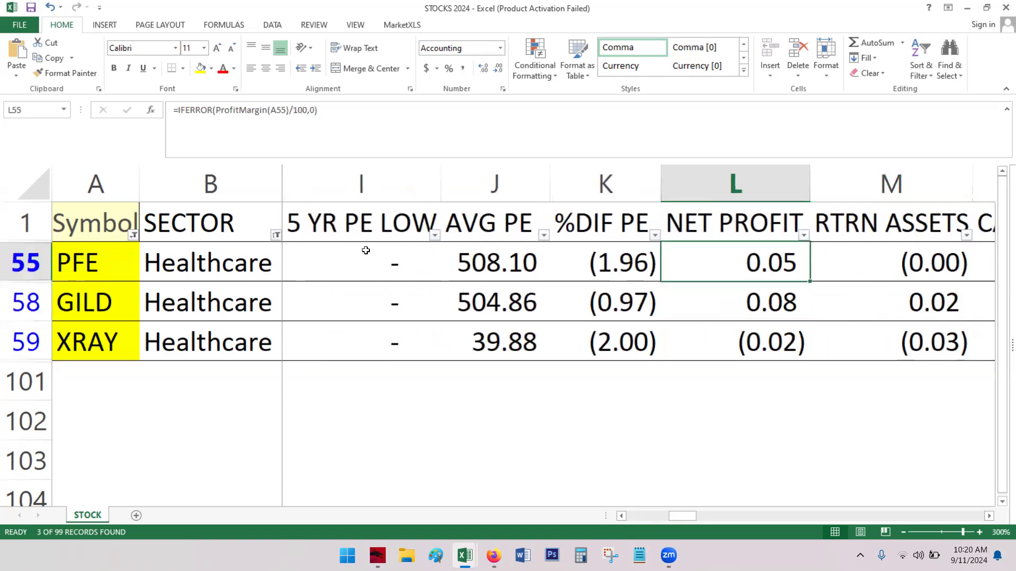
{"action": "key", "text": "Down"}
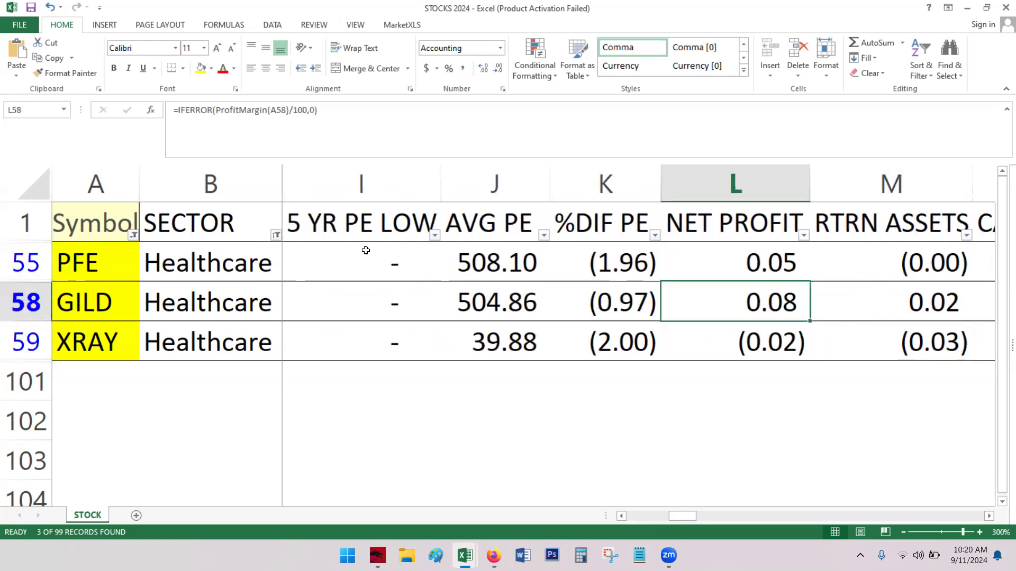
{"action": "key", "text": "Down"}
{"action": "key", "text": "Right"}
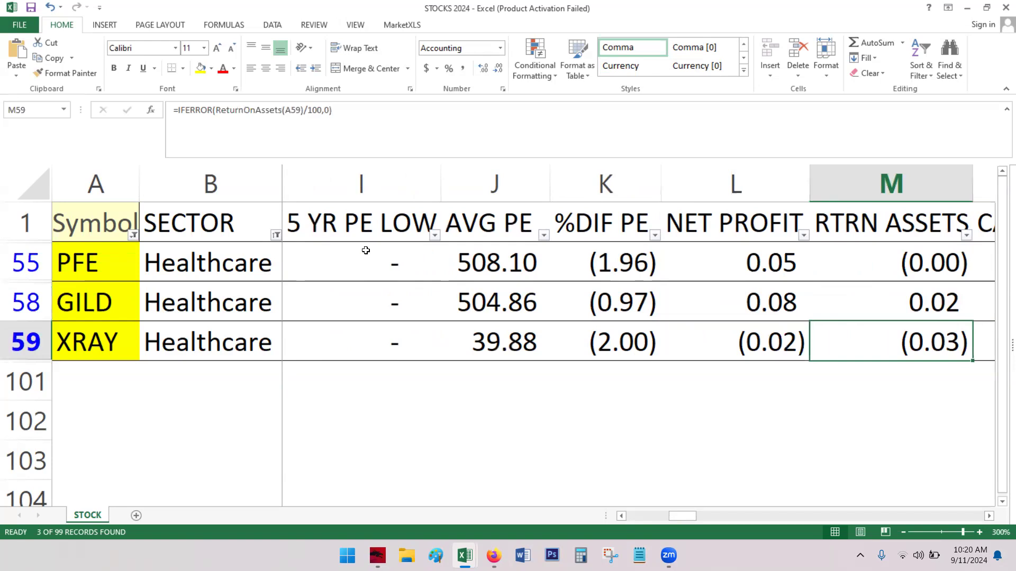
{"action": "key", "text": "Right"}
{"action": "key", "text": "Right"}
{"action": "key", "text": "Left"}
{"action": "key", "text": "Left"}
{"action": "key", "text": "Up"}
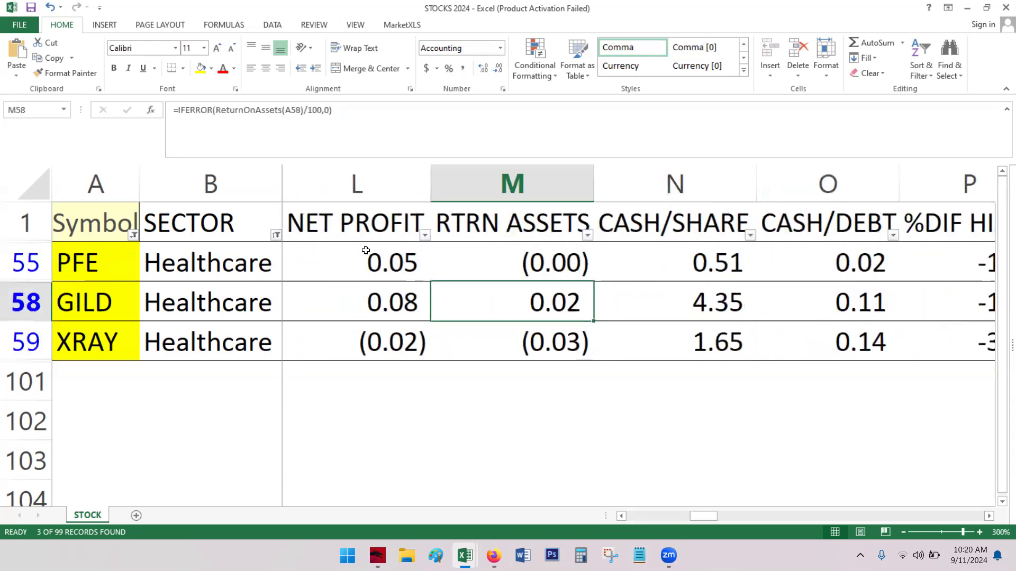
{"action": "key", "text": "Right"}
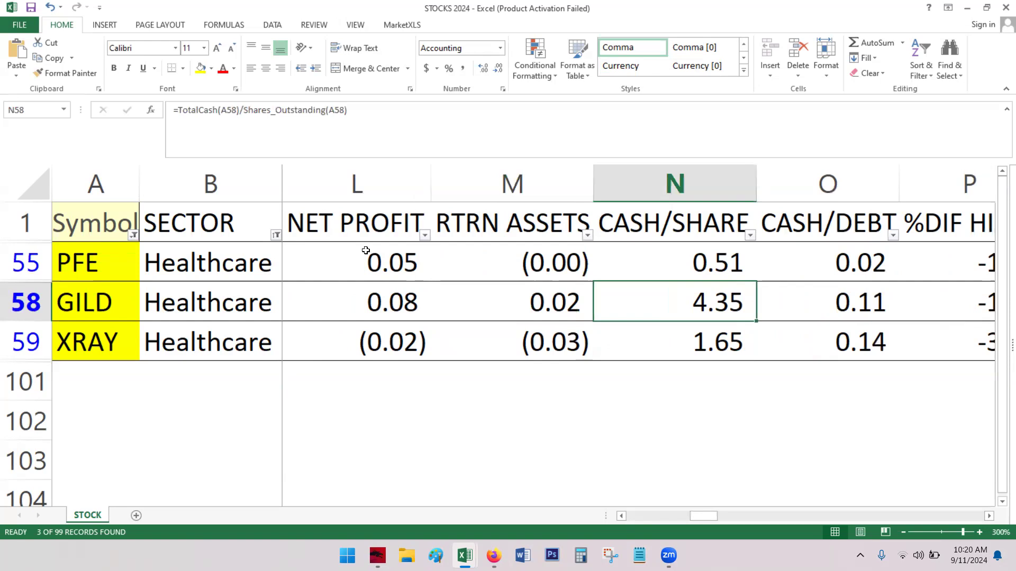
{"action": "key", "text": "Up"}
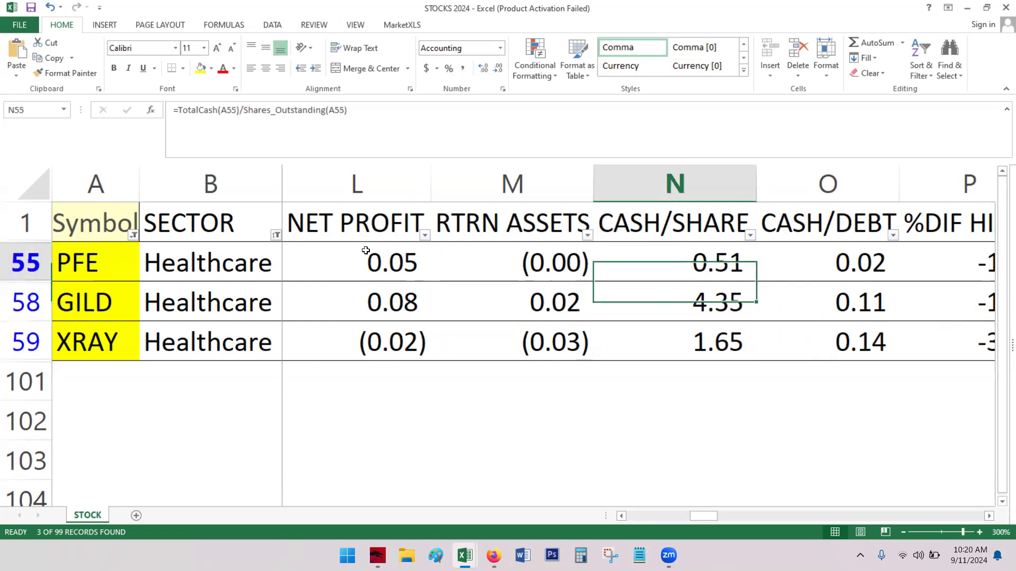
{"action": "key", "text": "Down"}
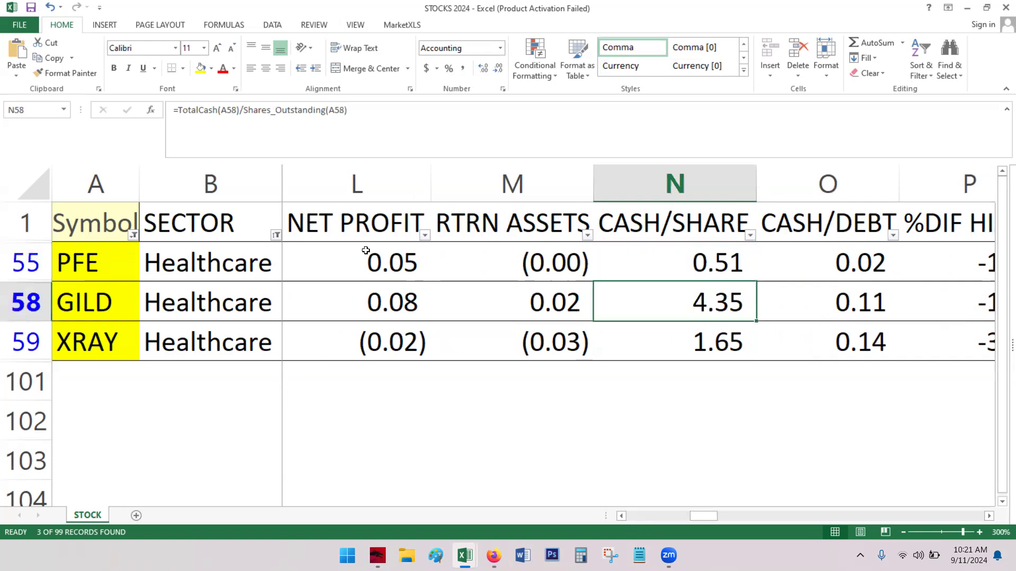
{"action": "key", "text": "Right"}
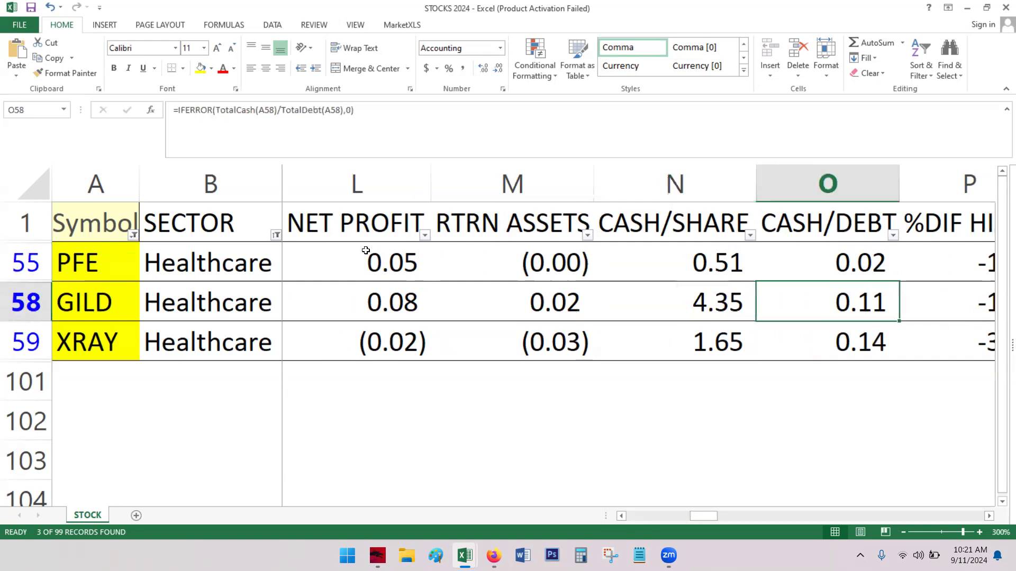
{"action": "key", "text": "Right"}
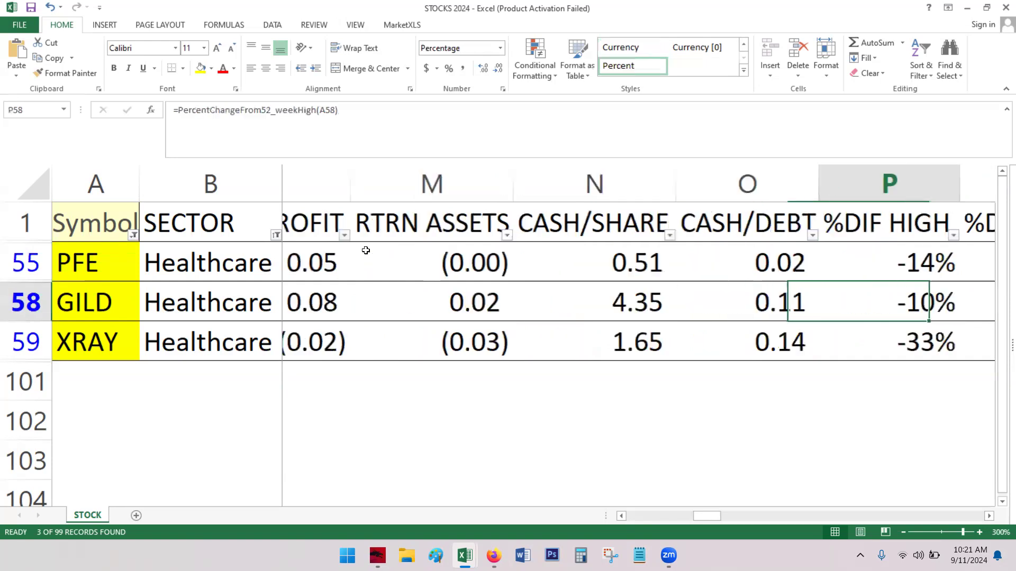
{"action": "key", "text": "Right"}
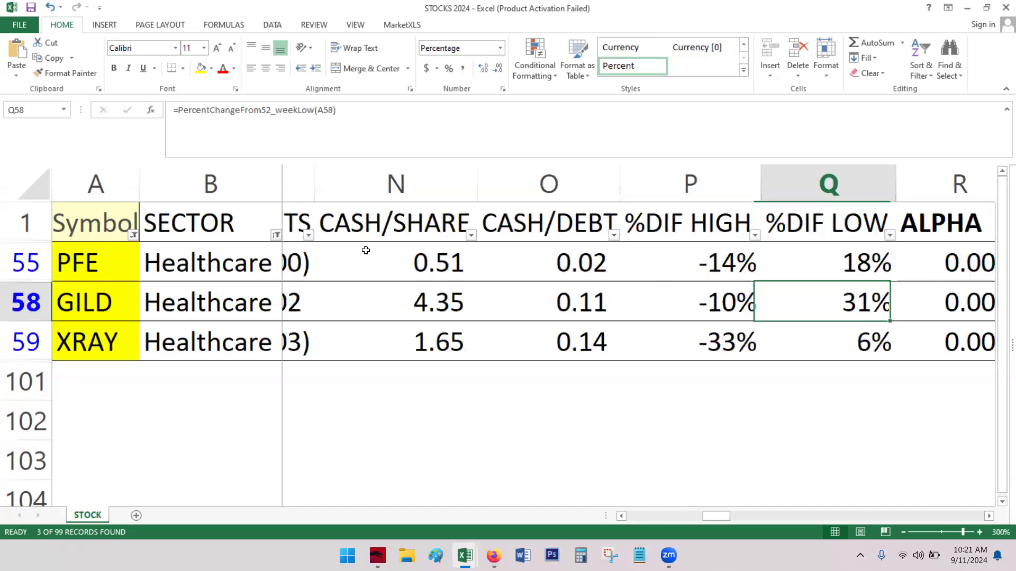
{"action": "key", "text": "Left"}
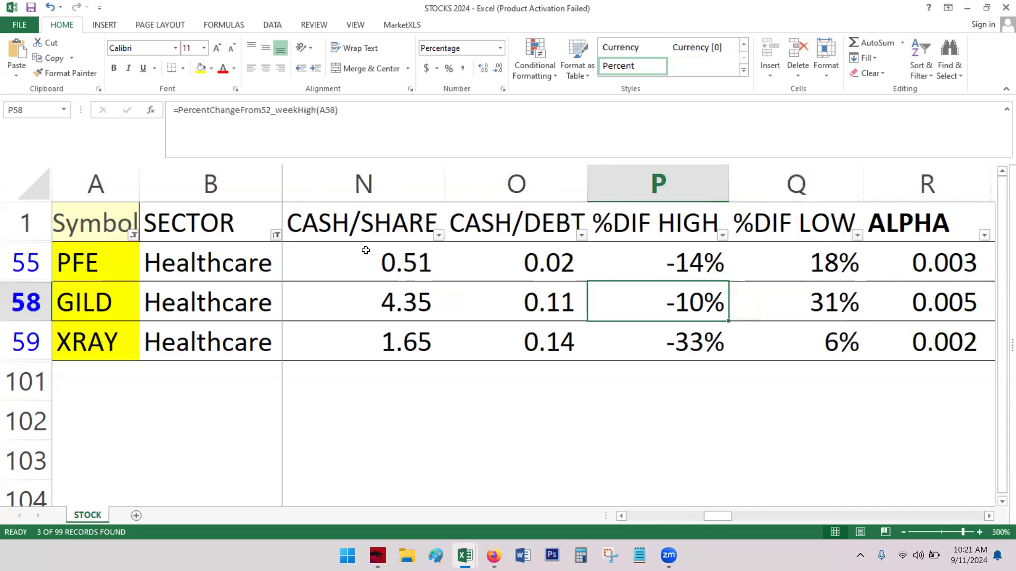
{"action": "key", "text": "Up"}
{"action": "key", "text": "Down"}
{"action": "key", "text": "Down"}
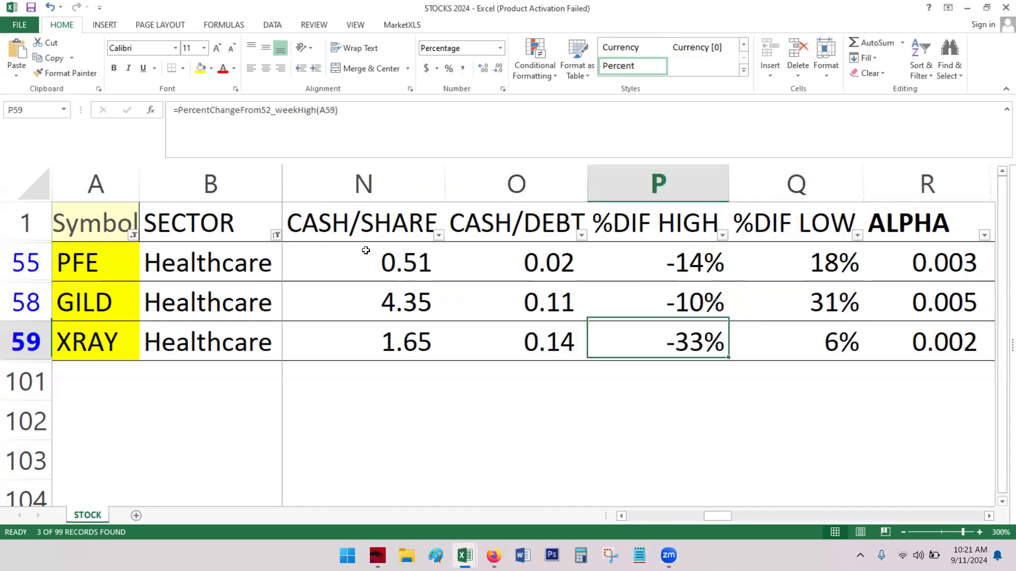
{"action": "key", "text": "Up"}
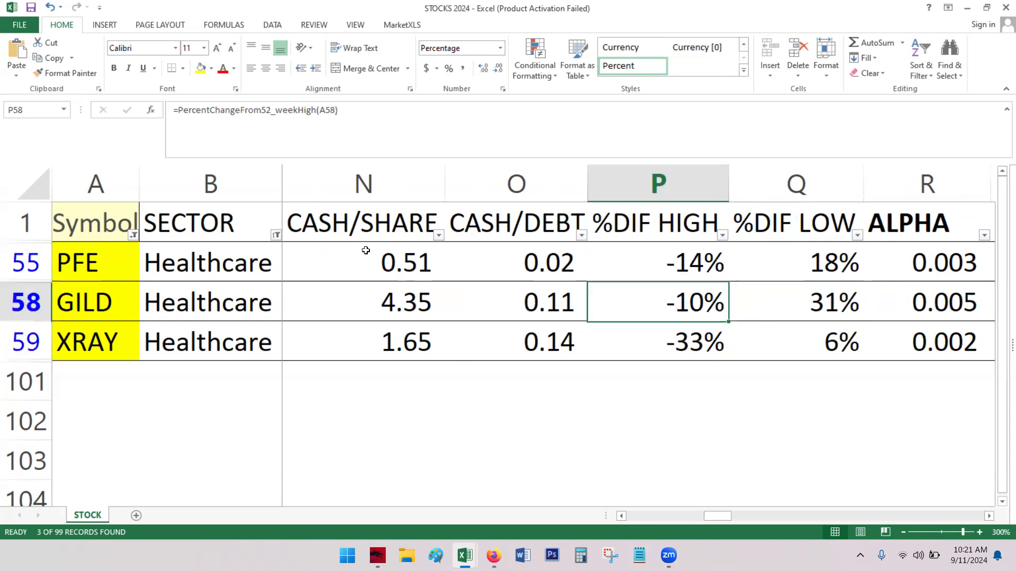
{"action": "key", "text": "Up"}
{"action": "key", "text": "Down"}
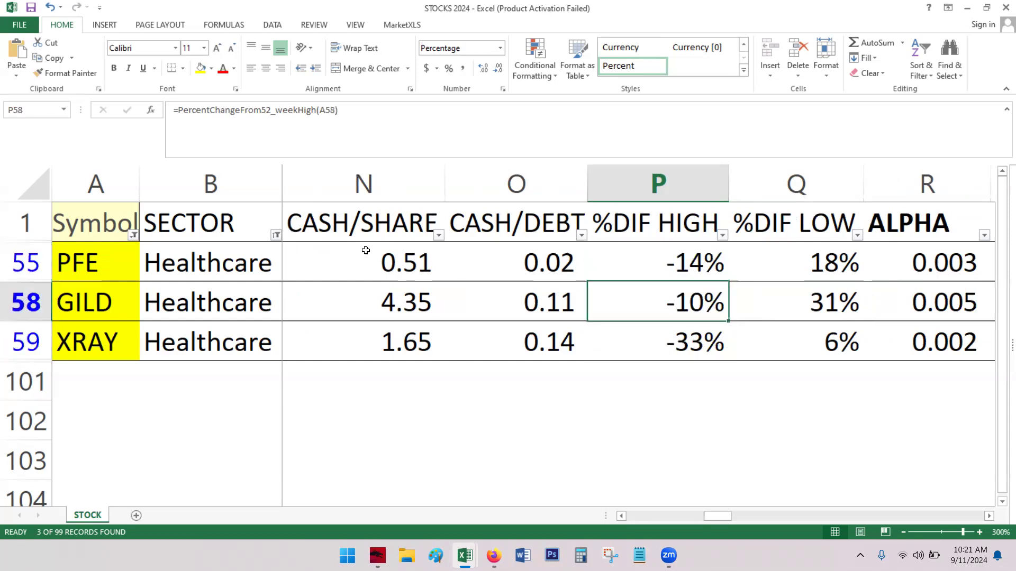
{"action": "key", "text": "Right"}
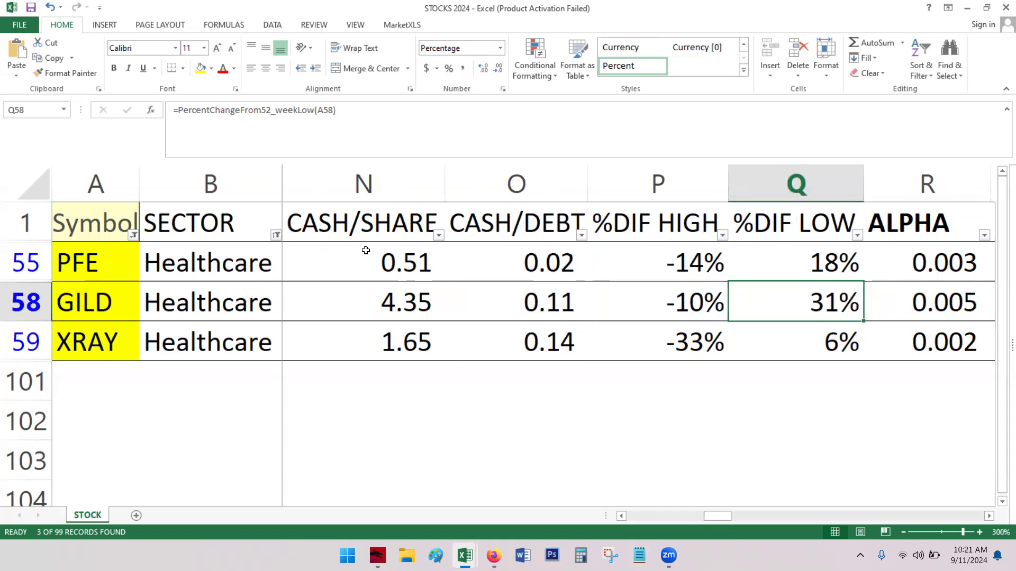
Step across GILD's ALPHA, UP/DWN MOVE, beta, 1 MO. RTRN and VOLATILITY, checking PFE's beta
{"action": "key", "text": "Right"}
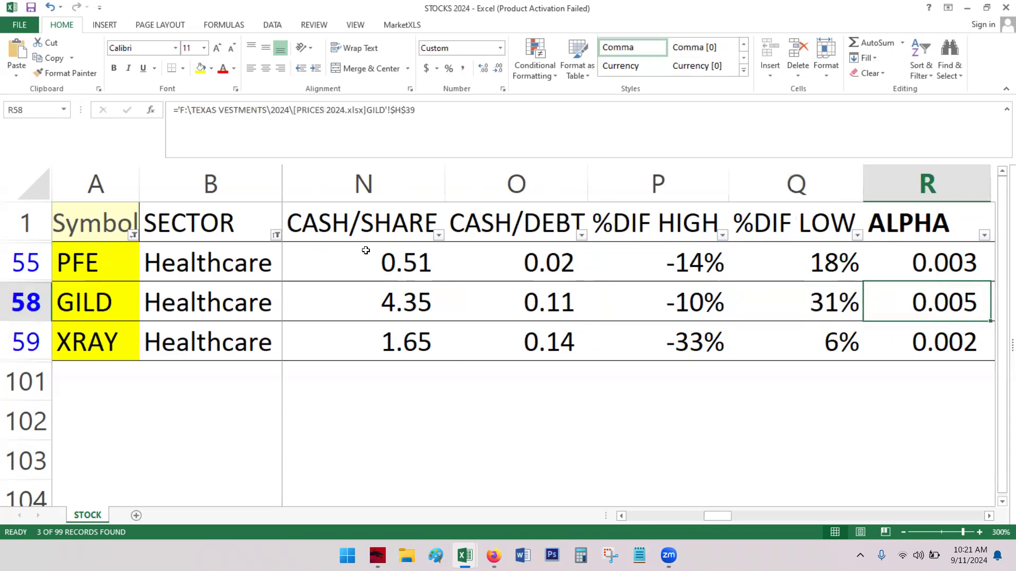
{"action": "key", "text": "Right"}
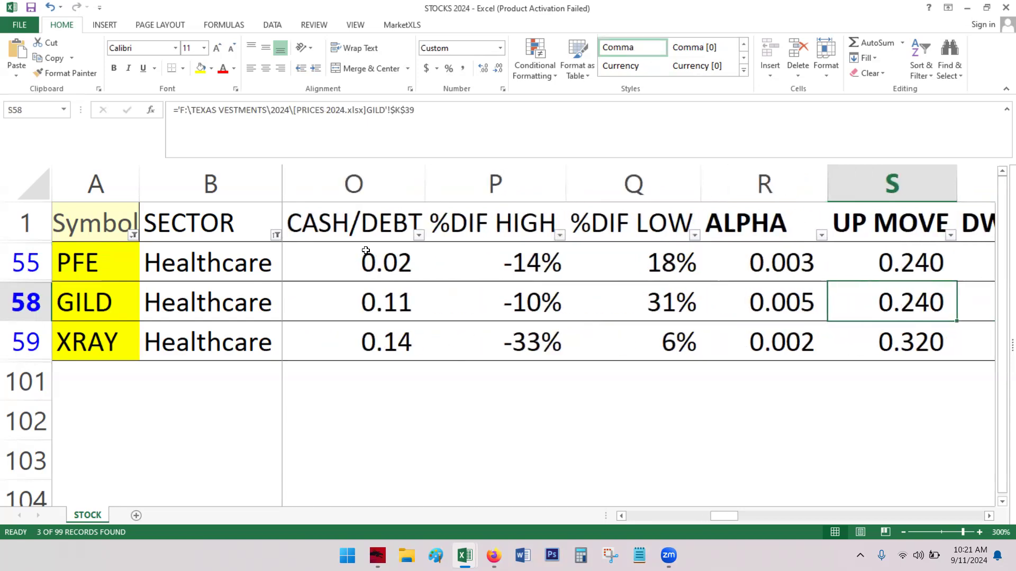
{"action": "key", "text": "Right"}
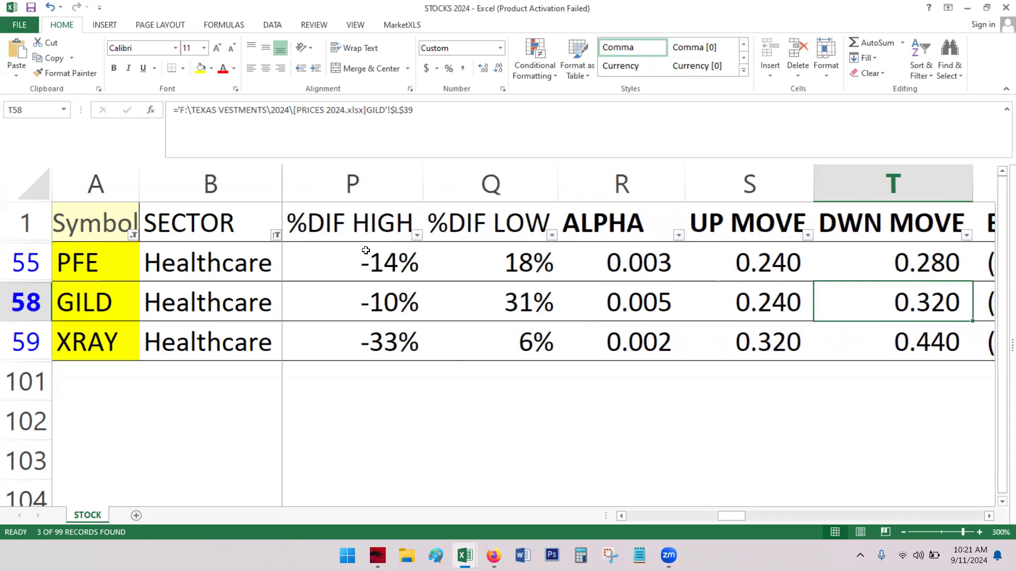
{"action": "key", "text": "Right"}
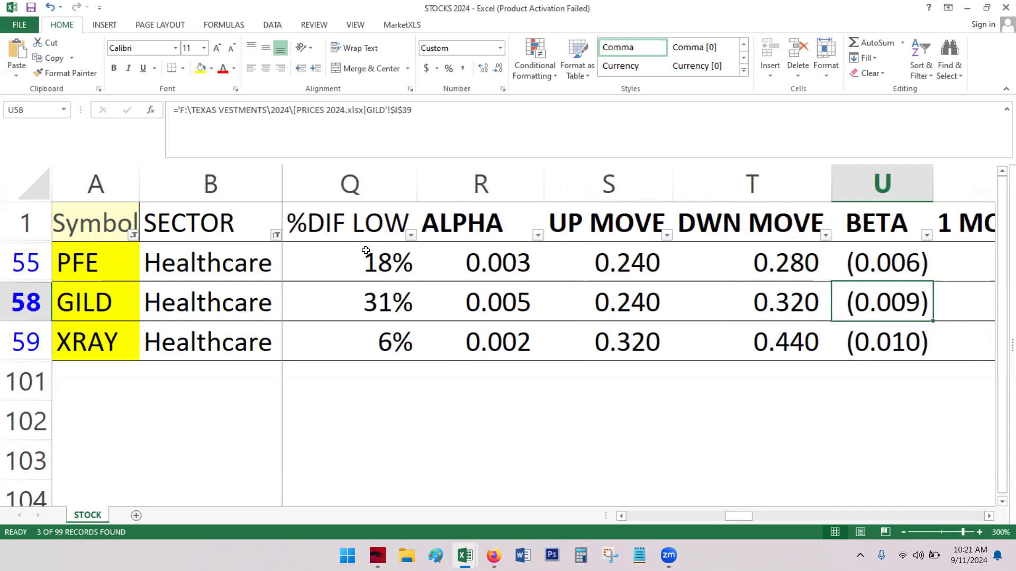
{"action": "key", "text": "Up"}
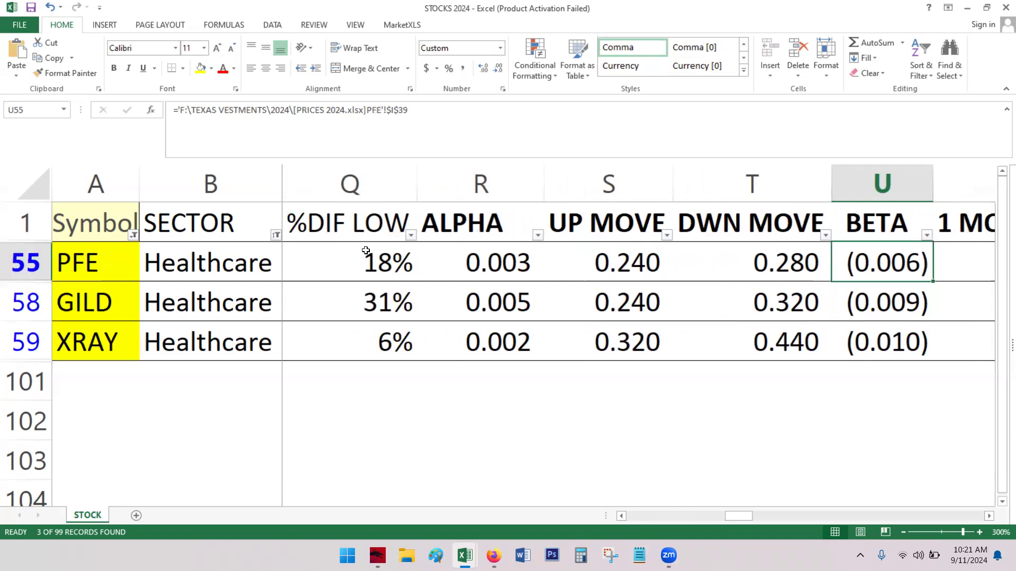
{"action": "key", "text": "Down"}
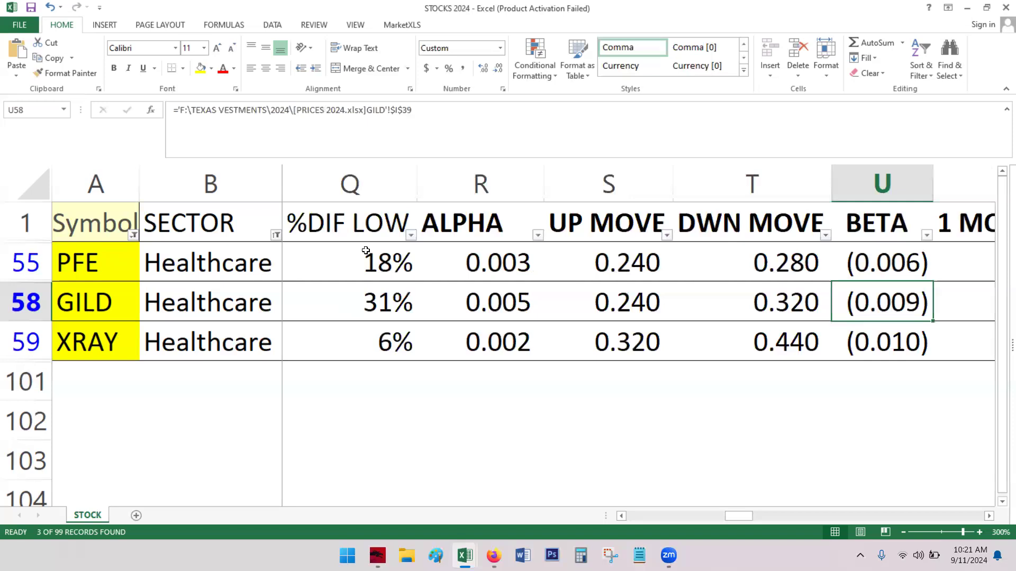
{"action": "key", "text": "Up"}
{"action": "key", "text": "Down"}
{"action": "key", "text": "Right"}
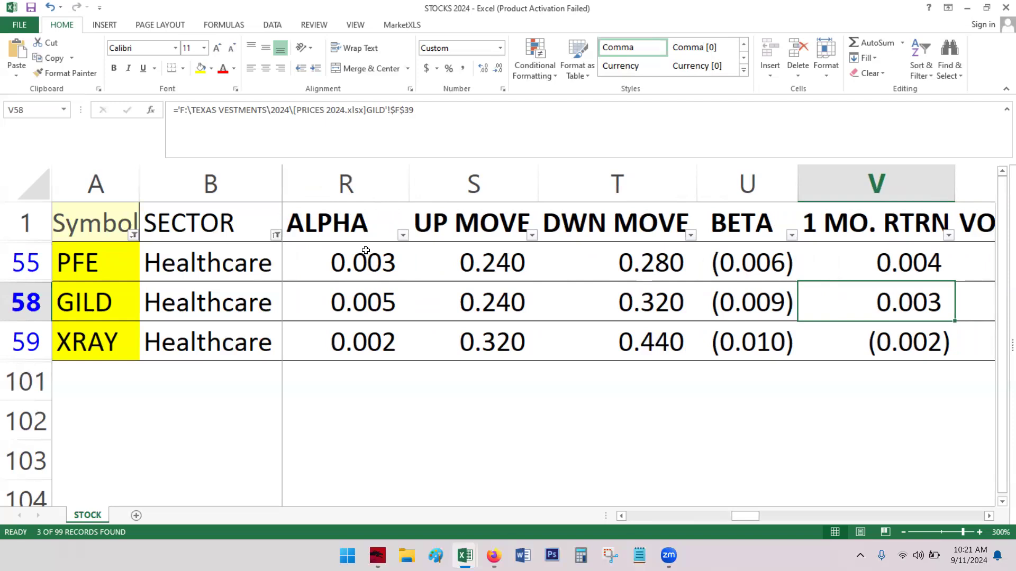
{"action": "key", "text": "Right"}
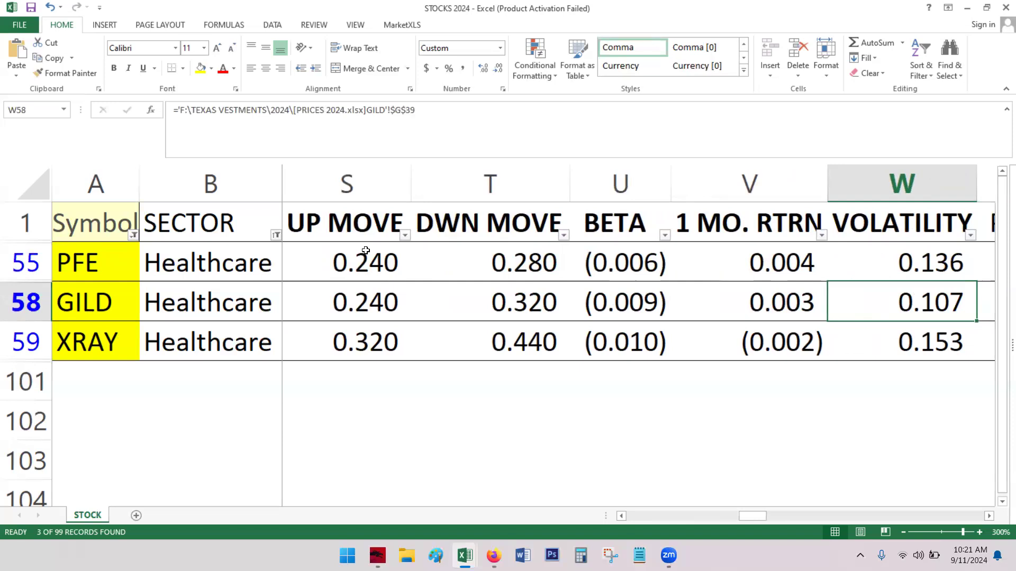
{"action": "key", "text": "Right"}
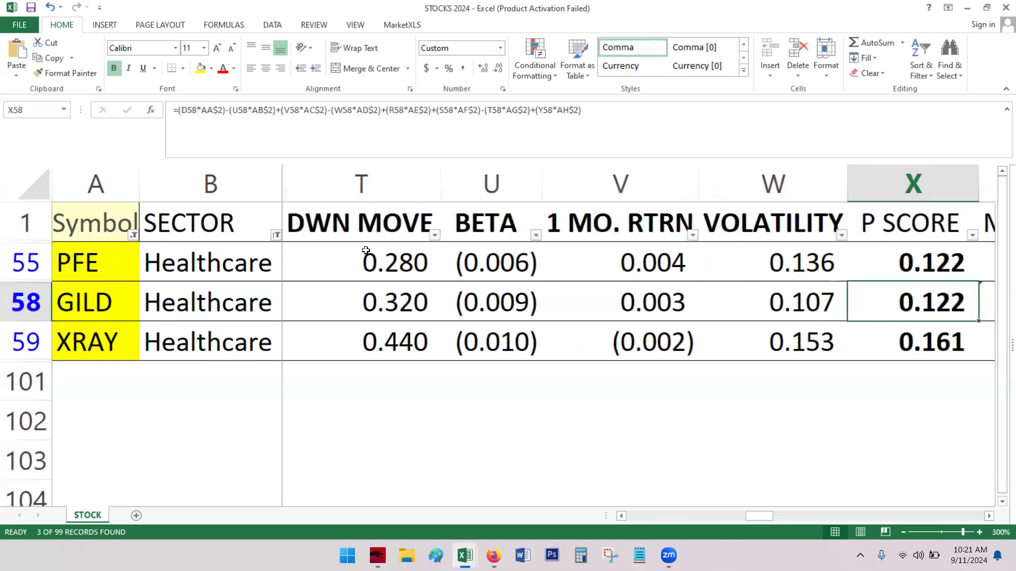
{"action": "key", "text": "Right"}
{"action": "key", "text": "Left"}
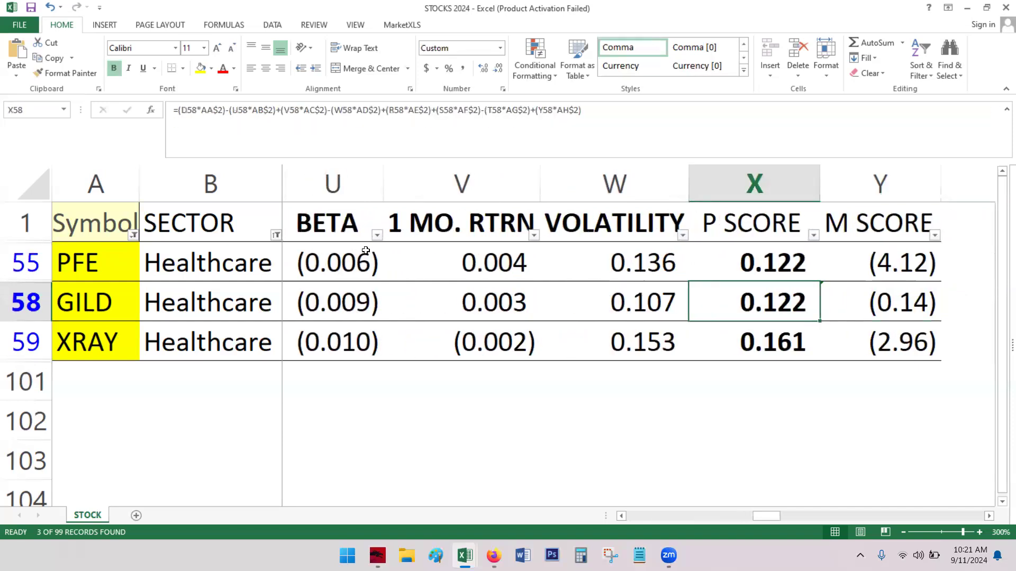
{"action": "key", "text": "Up"}
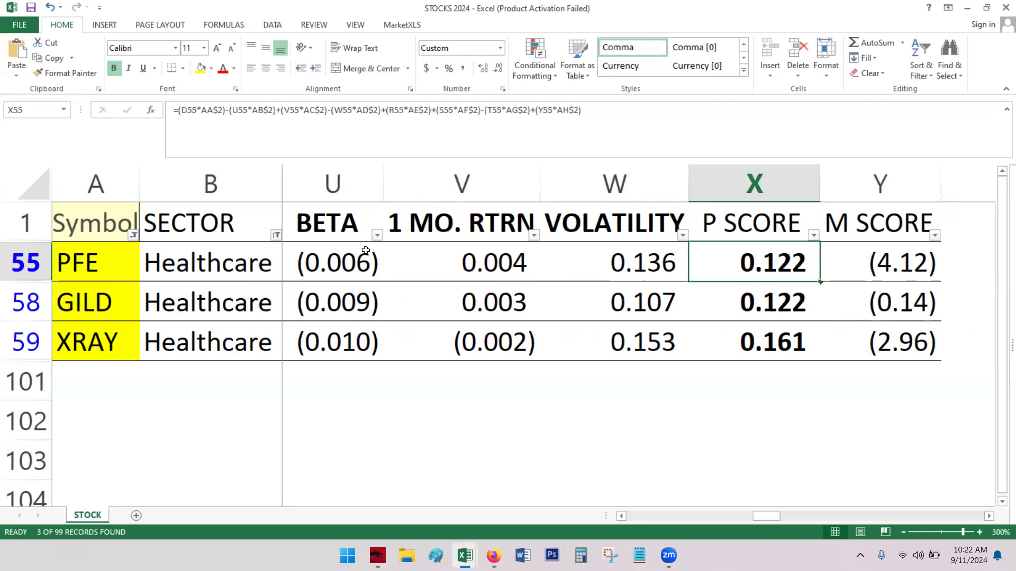
{"action": "key", "text": "Down"}
{"action": "key", "text": "Down"}
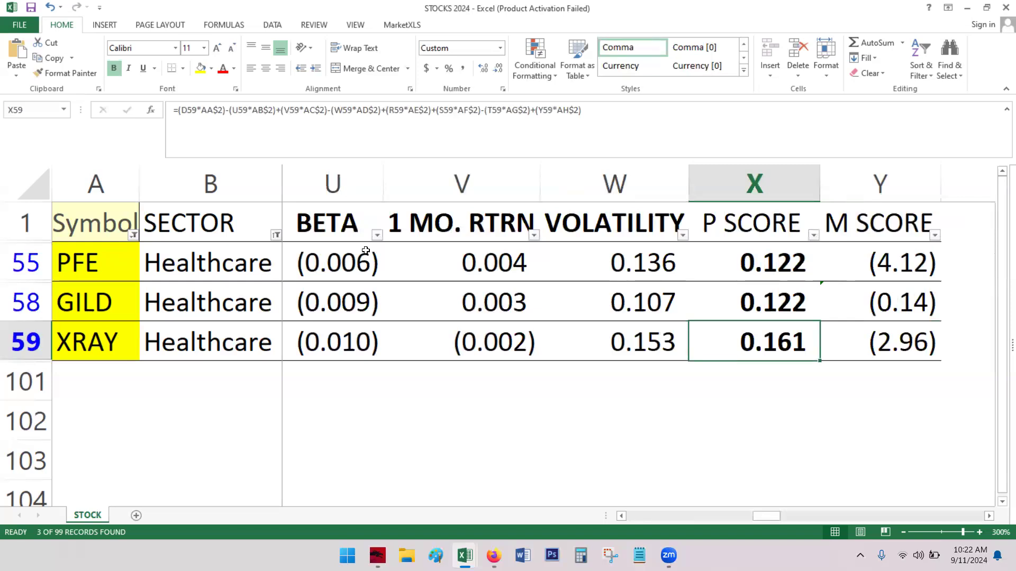
{"action": "key", "text": "Left"}
{"action": "key", "text": "Left"}
{"action": "key", "text": "Left"}
{"action": "key", "text": "Left"}
{"action": "key", "text": "Left"}
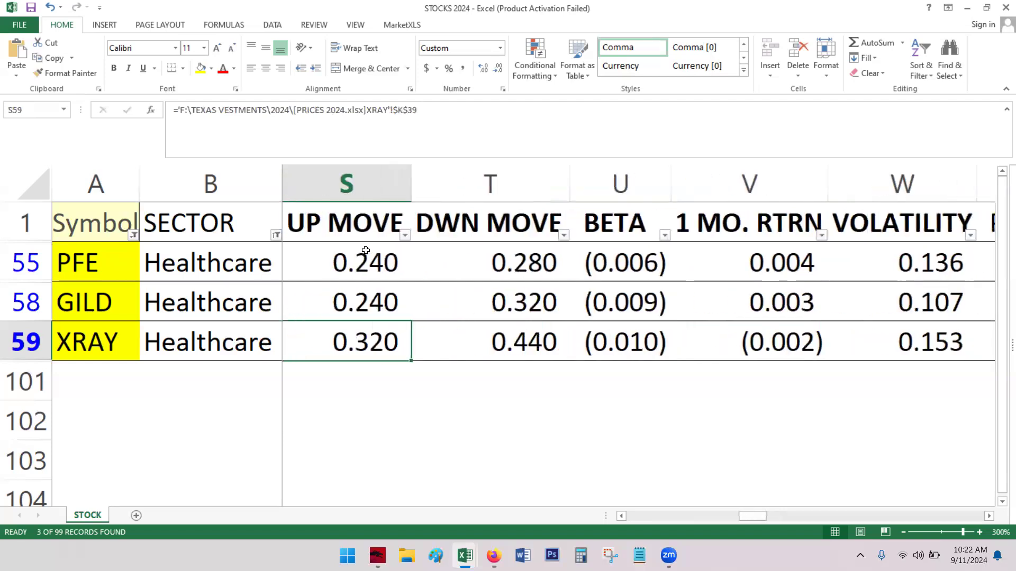
{"action": "key", "text": "Up"}
{"action": "key", "text": "Down"}
{"action": "key", "text": "Up"}
{"action": "key", "text": "Down"}
{"action": "key", "text": "Up"}
{"action": "key", "text": "Down"}
{"action": "key", "text": "Up"}
{"action": "key", "text": "Down"}
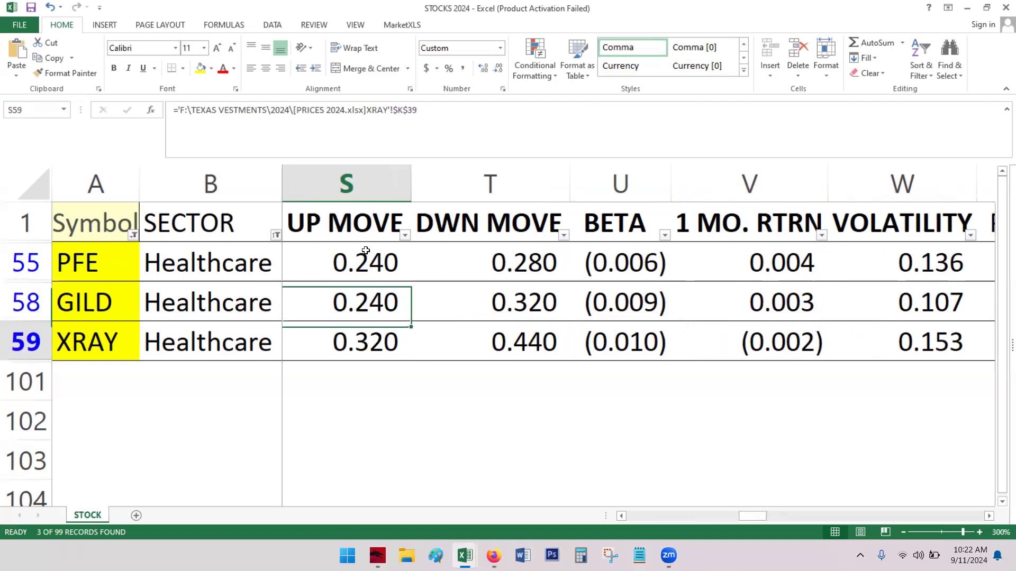
{"action": "key", "text": "Up"}
{"action": "key", "text": "Down"}
{"action": "key", "text": "Up"}
{"action": "key", "text": "Down"}
{"action": "key", "text": "Up"}
{"action": "key", "text": "Down"}
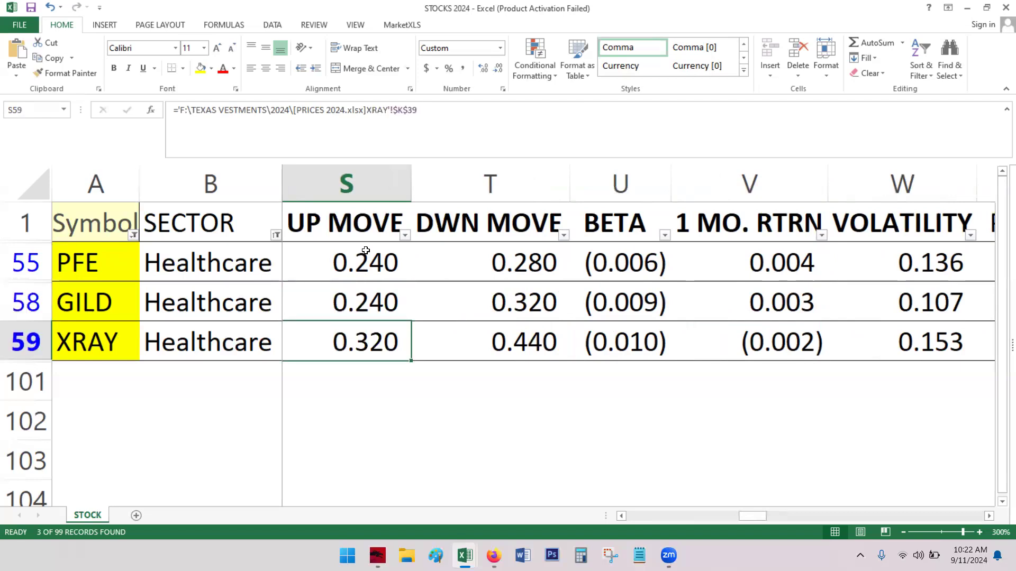
{"action": "mouse_move", "coordinate": [465, 555]}
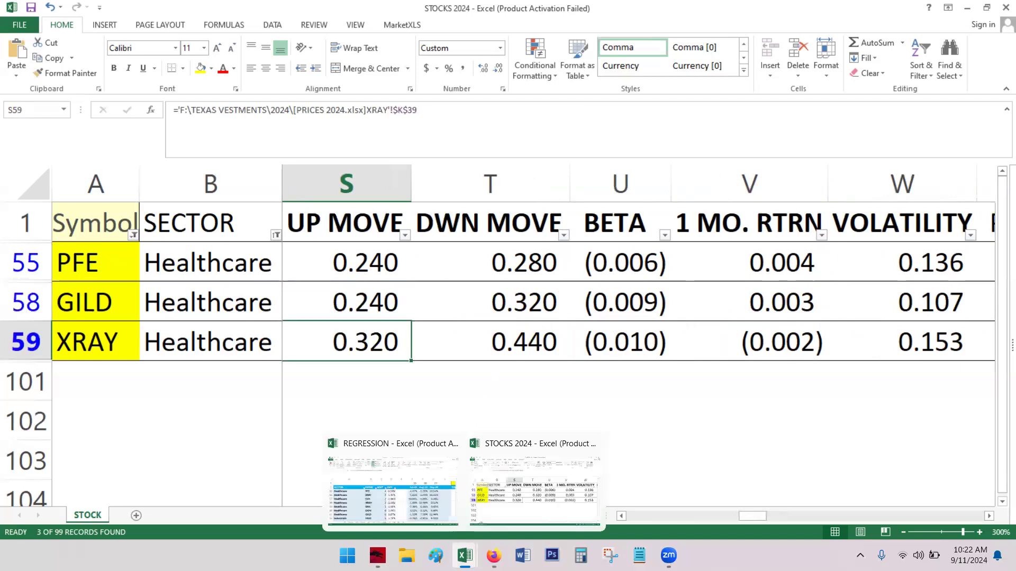
Sort REGRESSION's RESULTS0 table by EST 7/23, then ROLLING12, both largest first
{"action": "left_click", "coordinate": [392, 447]}
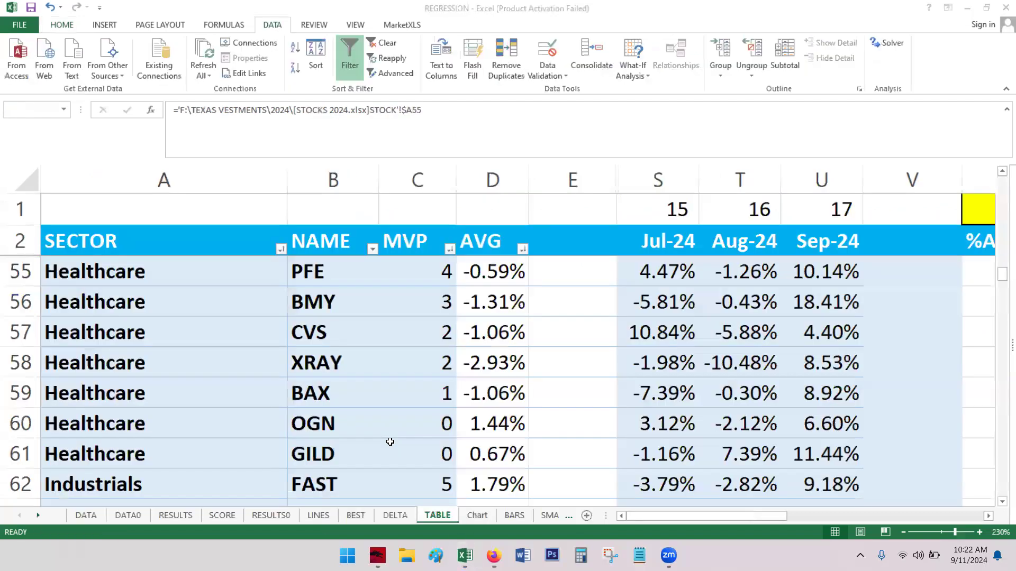
{"action": "left_click", "coordinate": [269, 516]}
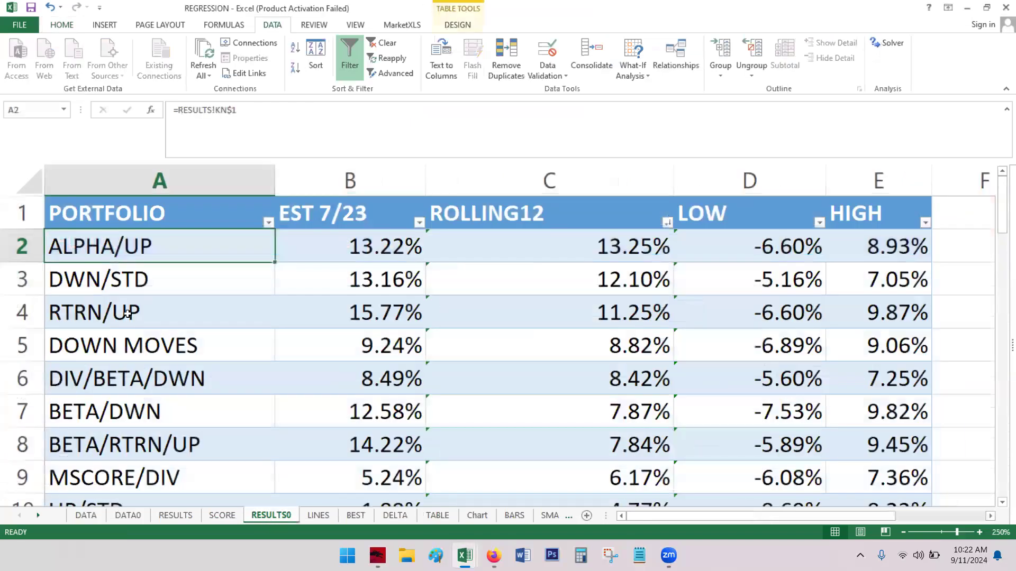
{"action": "left_click", "coordinate": [419, 222]}
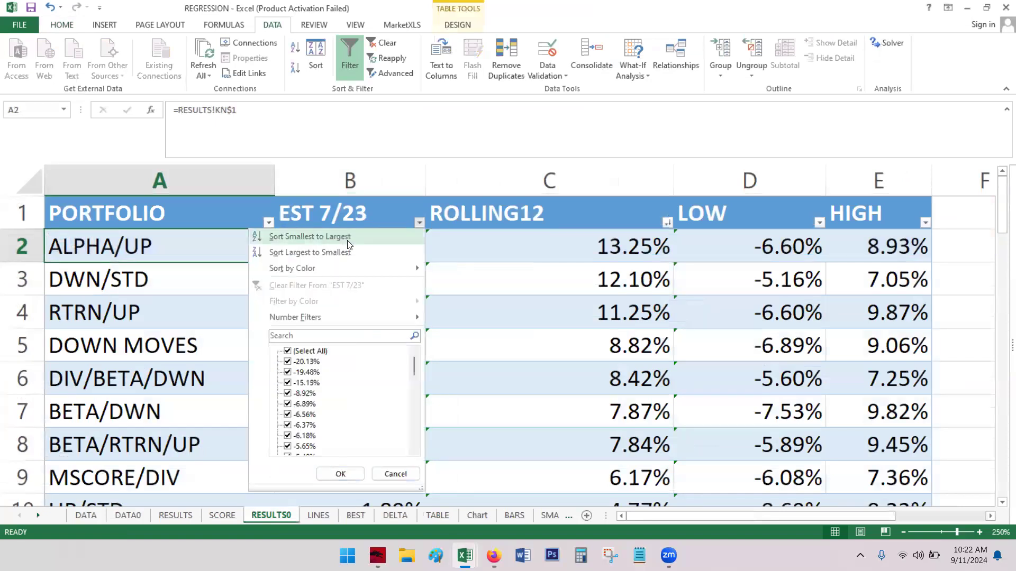
{"action": "left_click", "coordinate": [328, 248]}
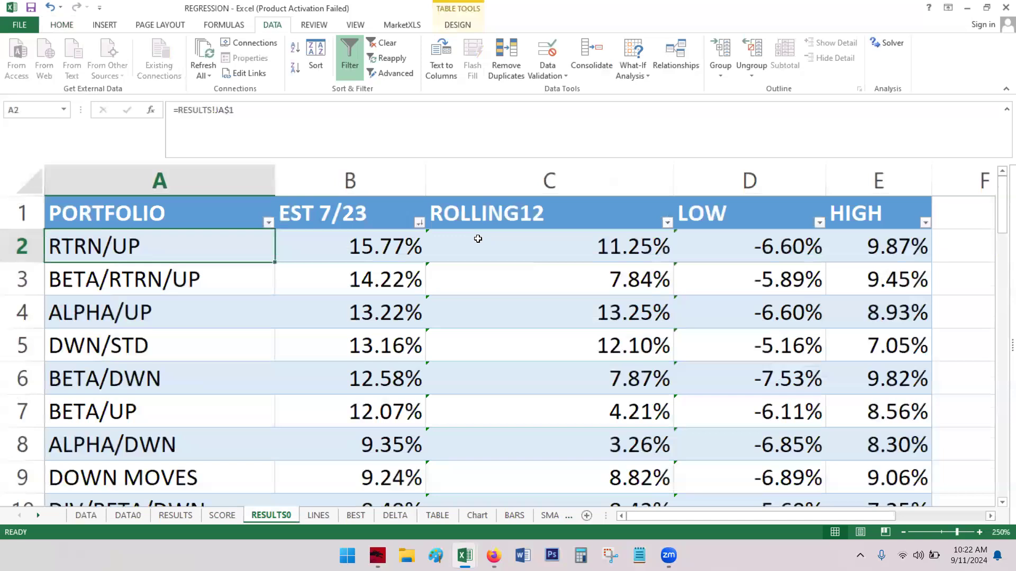
{"action": "left_click", "coordinate": [666, 223]}
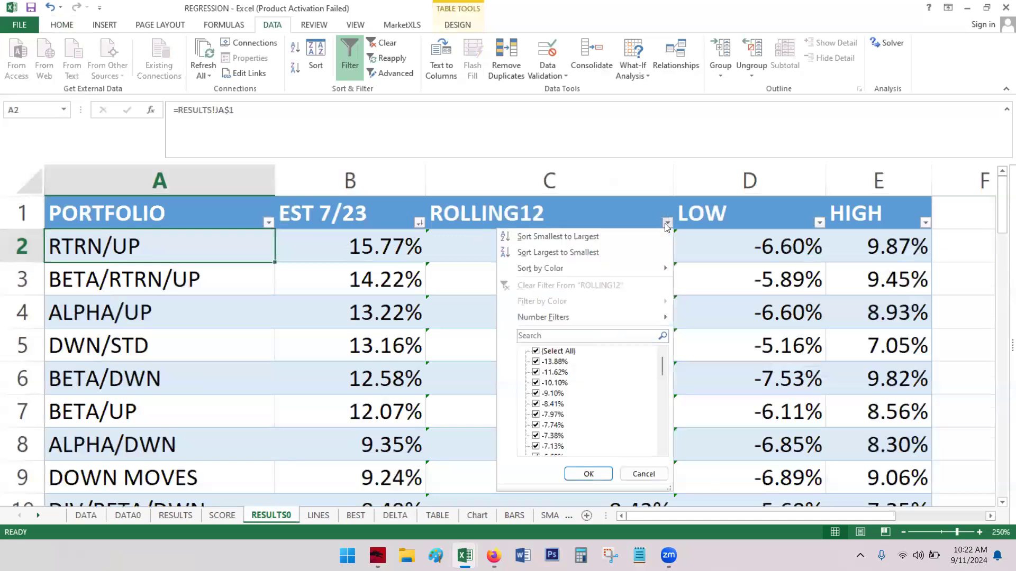
{"action": "left_click", "coordinate": [570, 253]}
Bring the REGRESSION workbook's RESULTS0 table, ranked by ROLLING12, to the front
{"action": "mouse_move", "coordinate": [465, 556]}
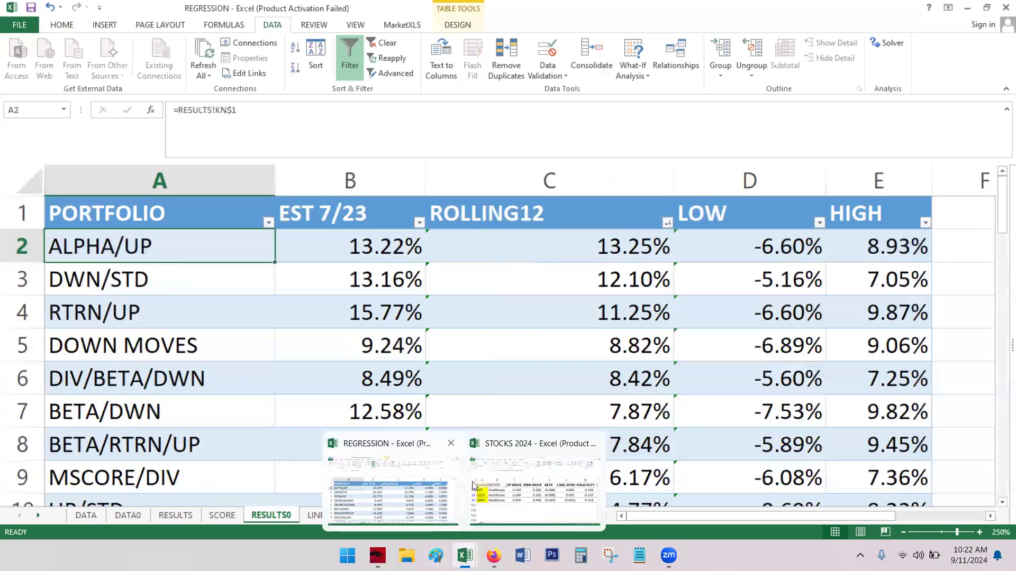
{"action": "left_click", "coordinate": [400, 444]}
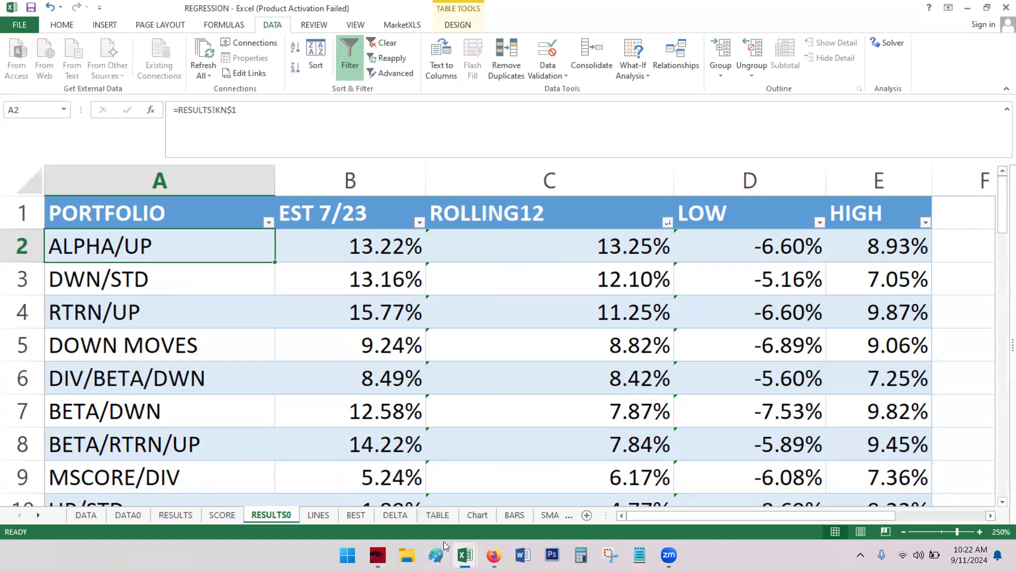
{"action": "mouse_move", "coordinate": [464, 556]}
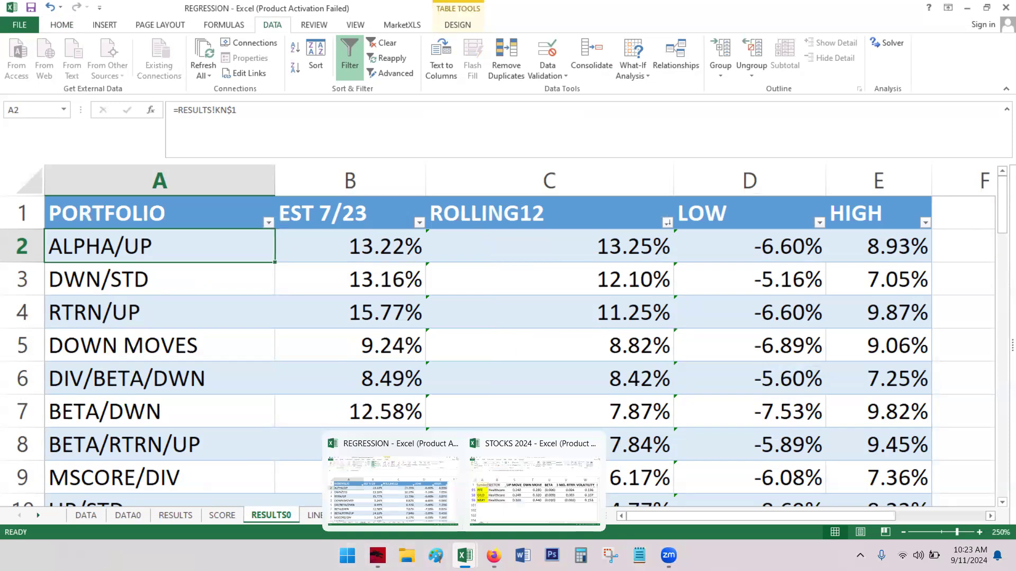
Return to STOCKS 2024, scroll fully left and select C58 to inspect GILD's current price formula
{"action": "left_click", "coordinate": [512, 440]}
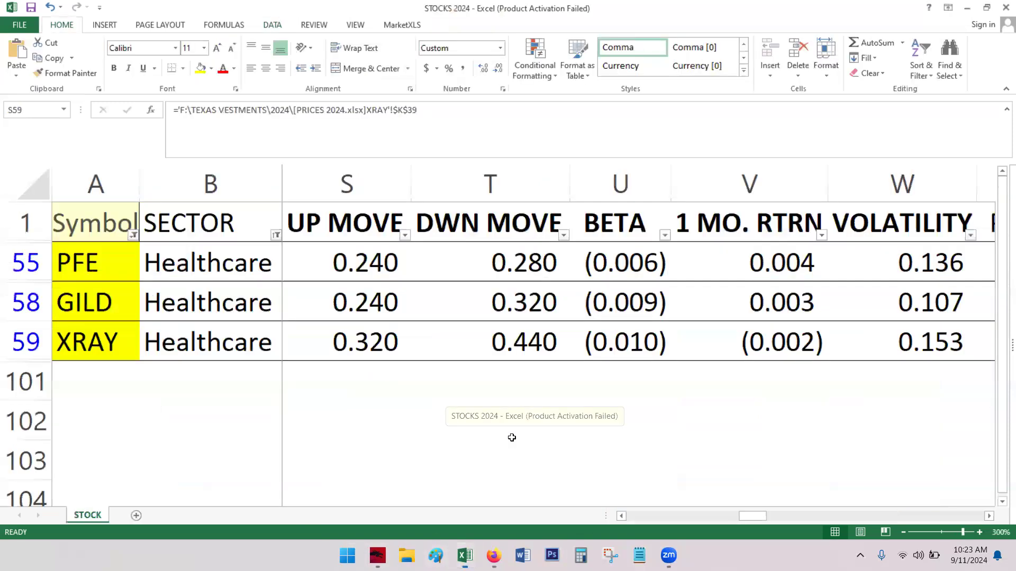
{"action": "left_click_drag", "start_coordinate": [747, 516], "coordinate": [573, 523]}
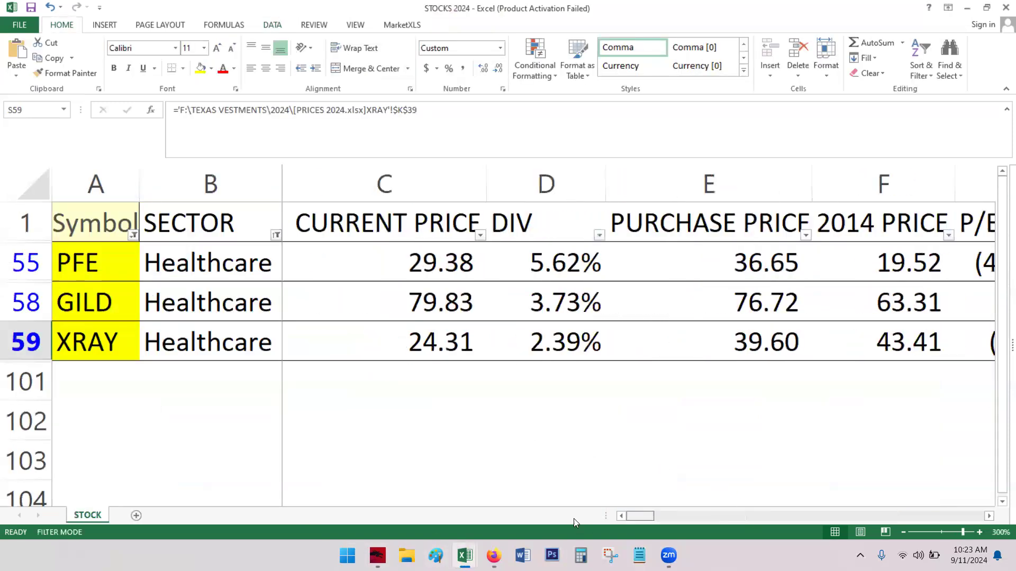
{"action": "left_click", "coordinate": [432, 294]}
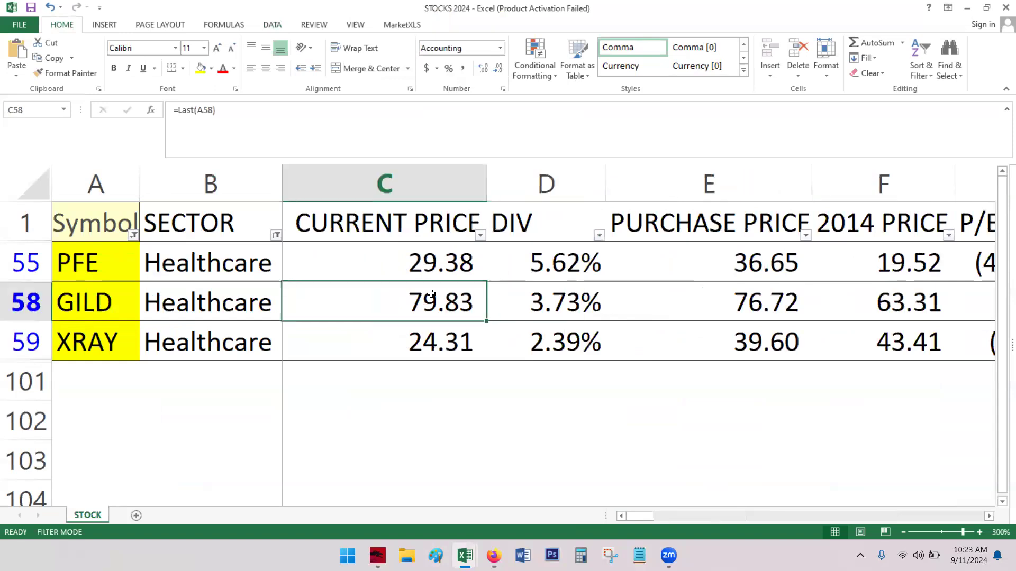